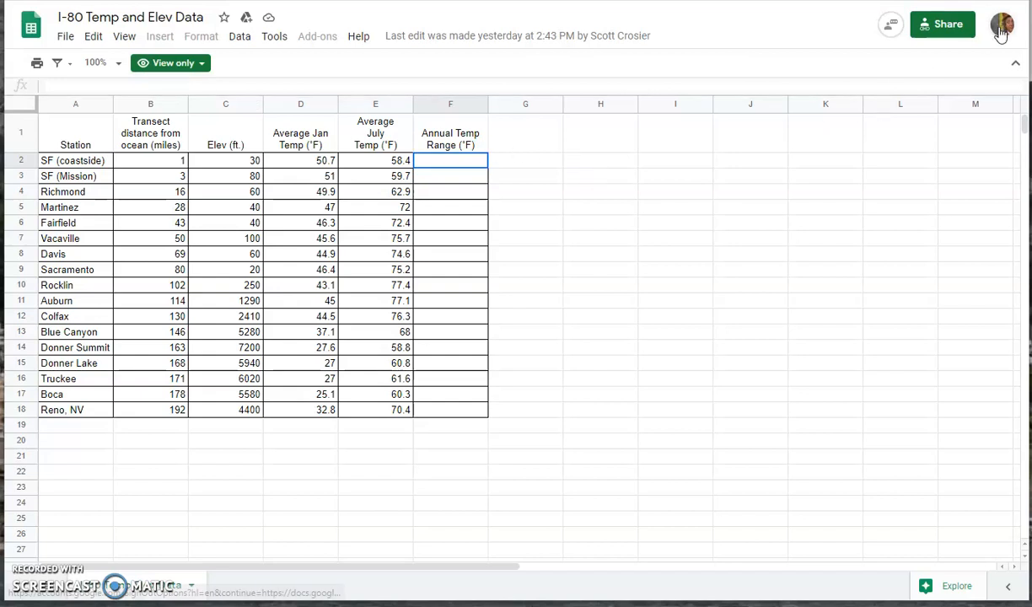
Step: Open the File menu of the view-only I-80 Temp and Elev Data spreadsheet
click(66, 37)
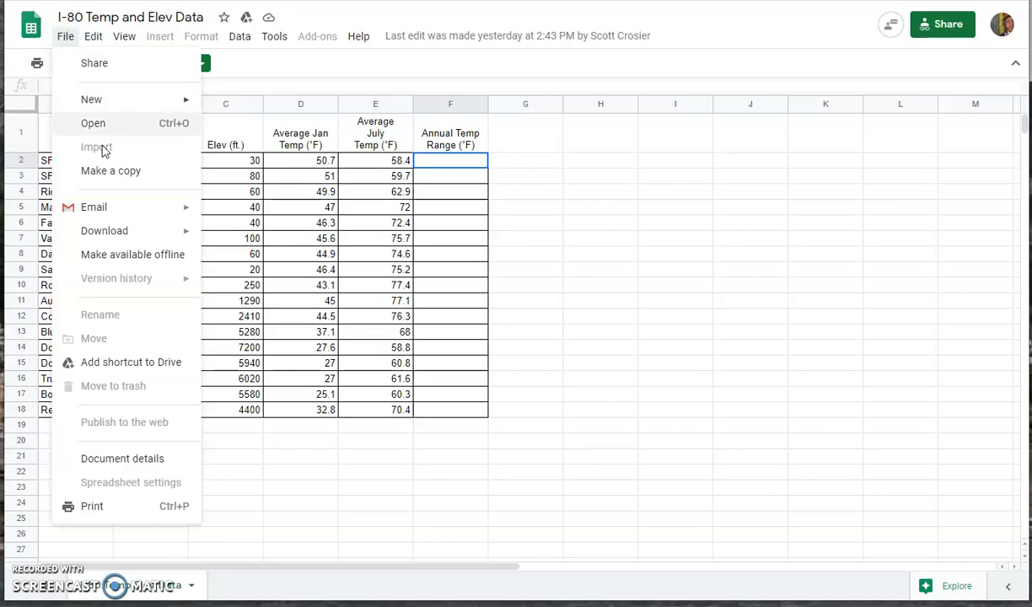
Step: Make an editable copy named 'Copy of I-80 Temp and Elev Data' with the default name
click(103, 172)
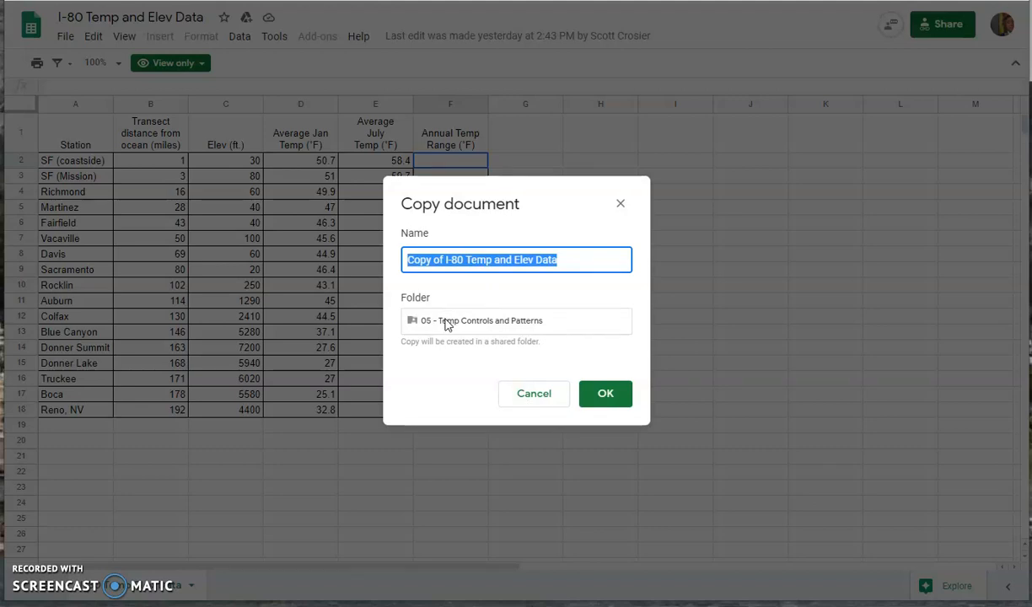
click(609, 397)
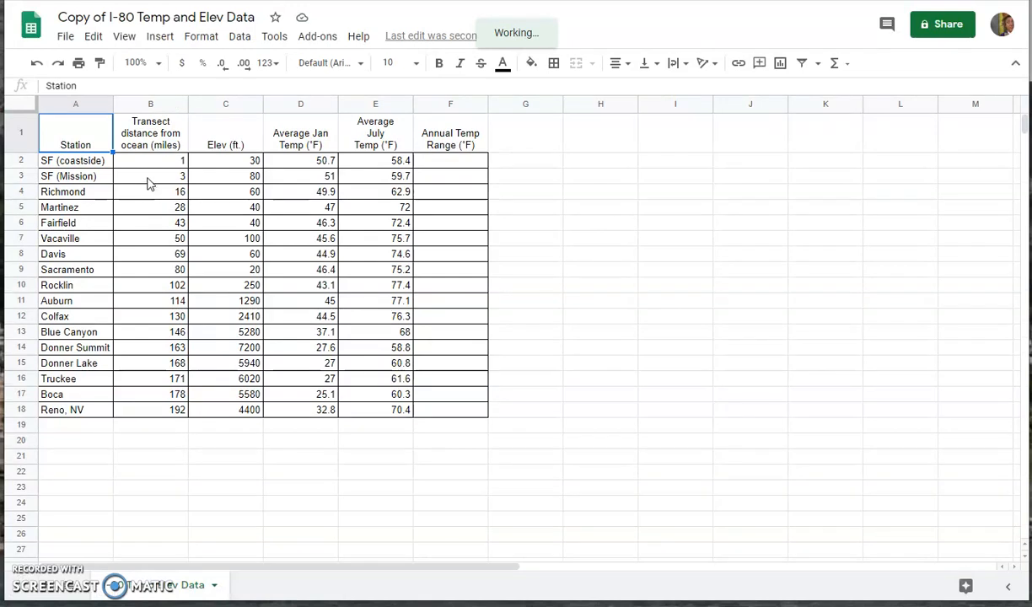
Step: Start editing cell F2, the first cell under Annual Temp Range (°F)
click(451, 165)
click(440, 179)
click(438, 164)
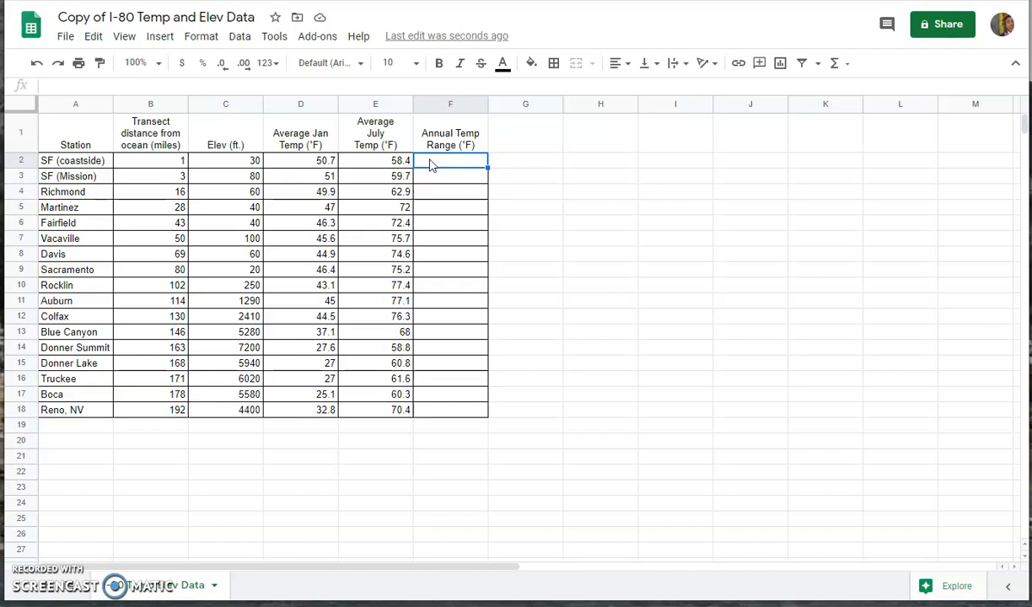
double_click(430, 161)
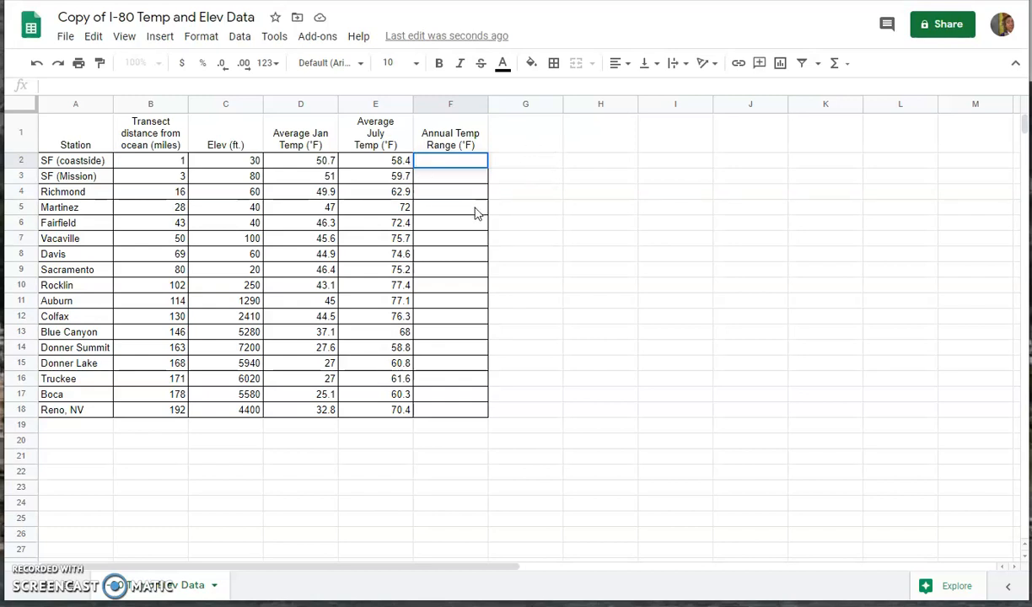
Step: Enter =E2-D2 in F2, giving 7.7 for SF (coastside)
text(=)
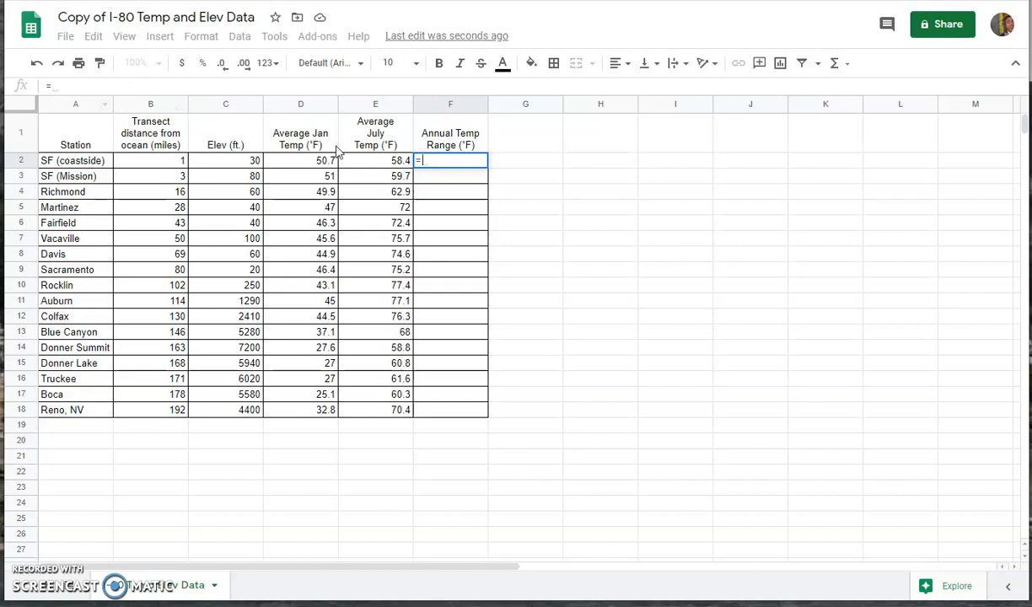
click(393, 163)
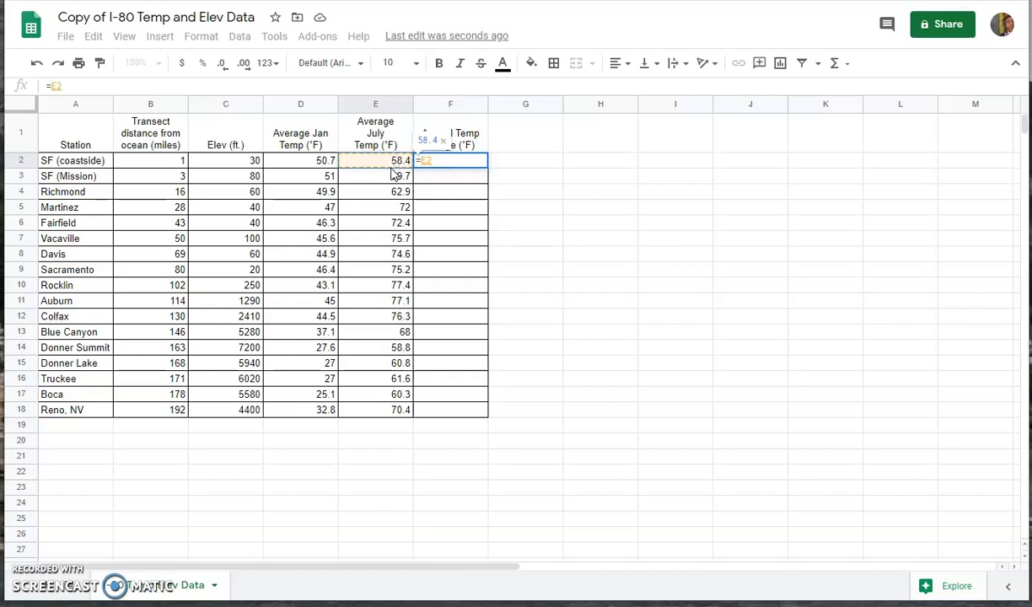
text(-)
click(329, 163)
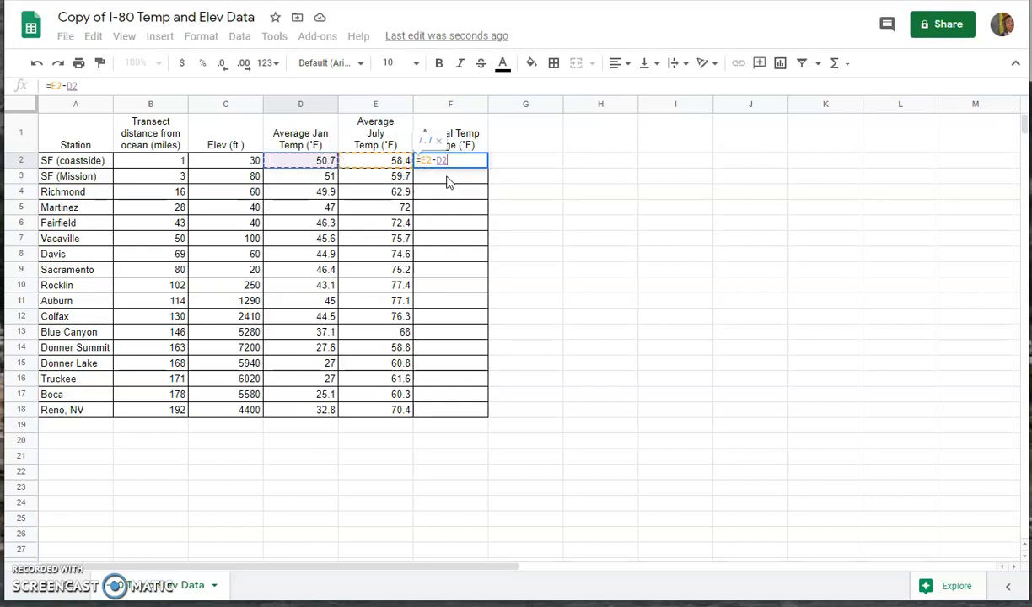
key(Return)
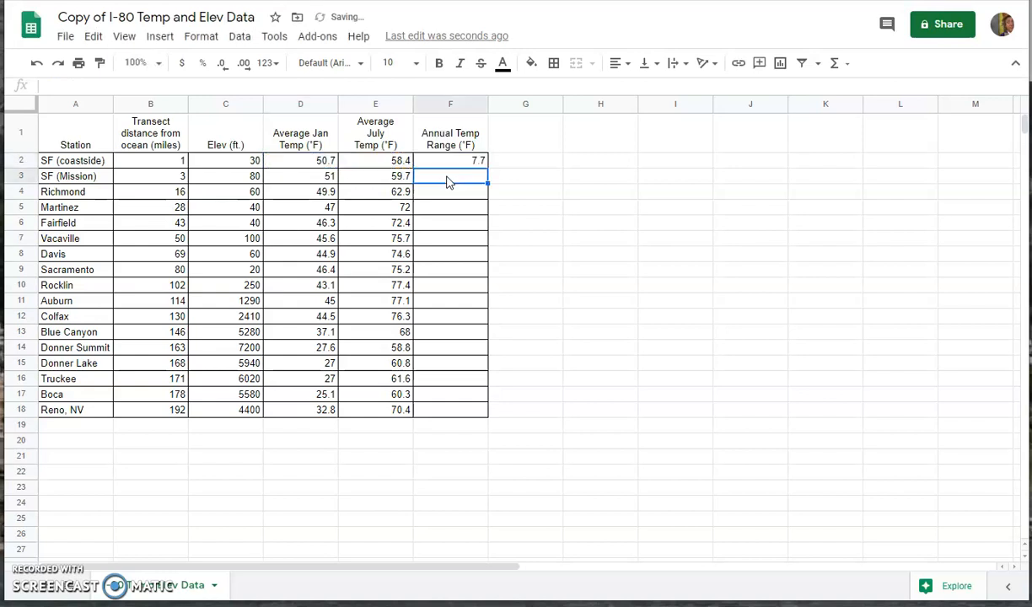
click(478, 162)
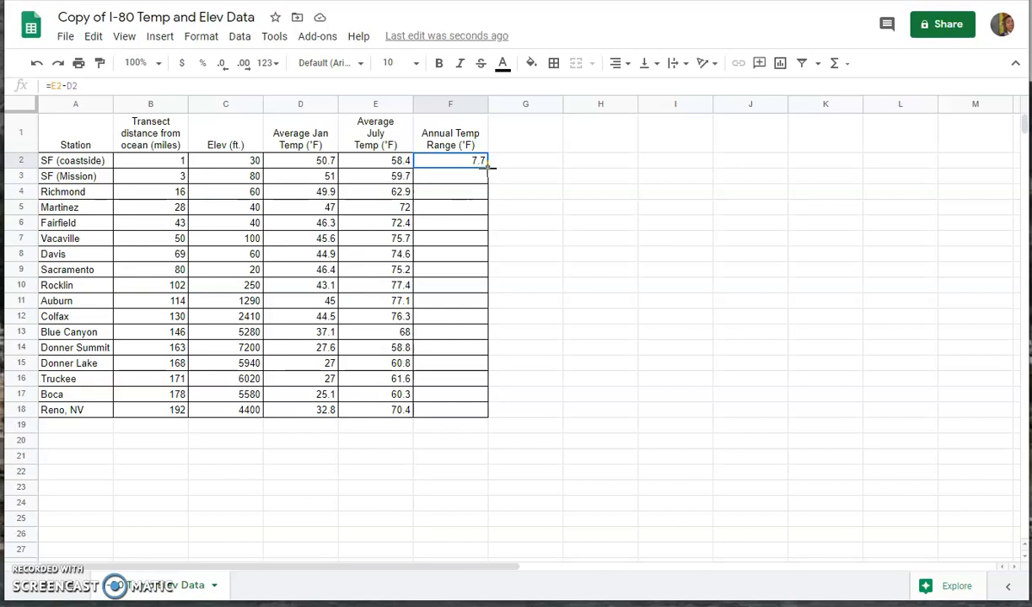
Step: Fill the F2 formula down through F18, giving ranges from 8.7 to 37.6
drag(487, 168, 432, 184)
click(430, 180)
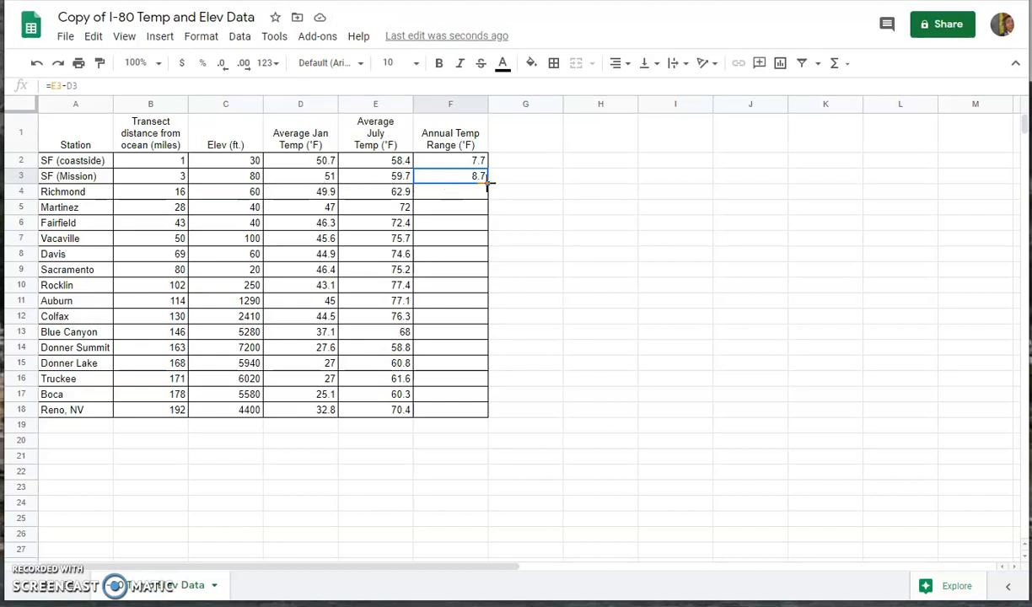
drag(487, 183, 474, 410)
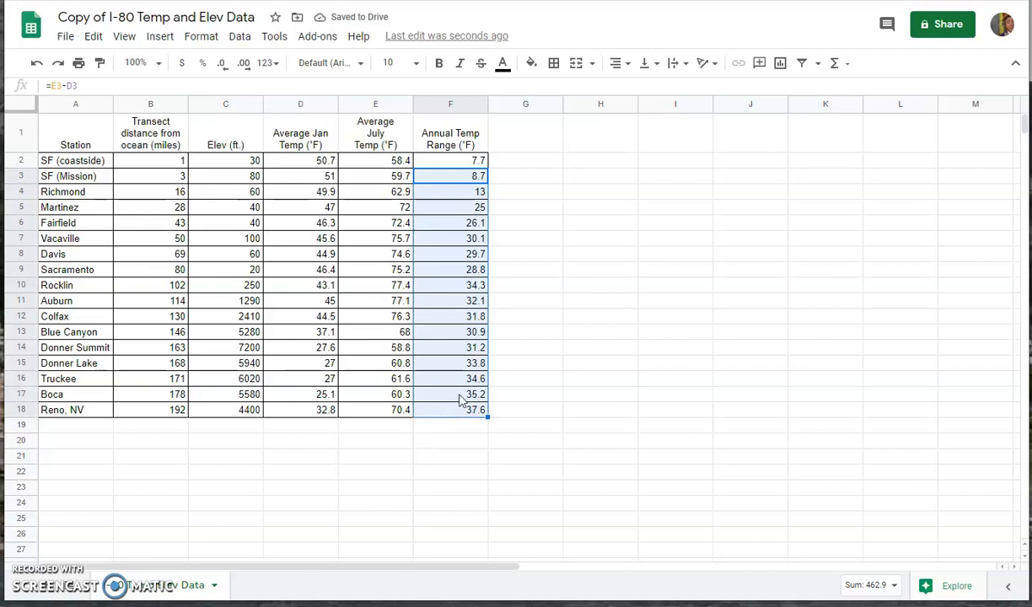
click(447, 364)
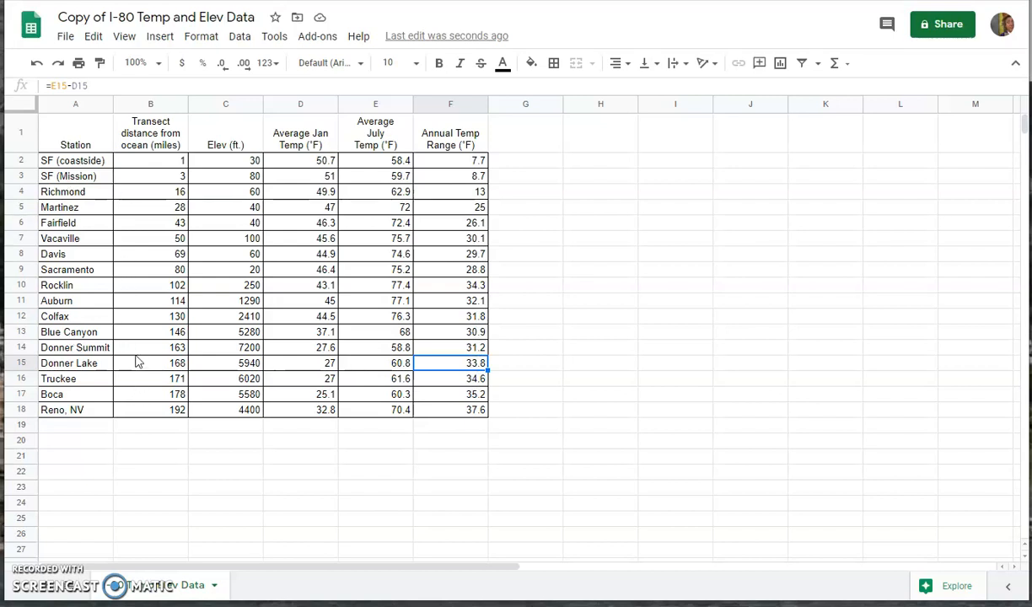
click(441, 163)
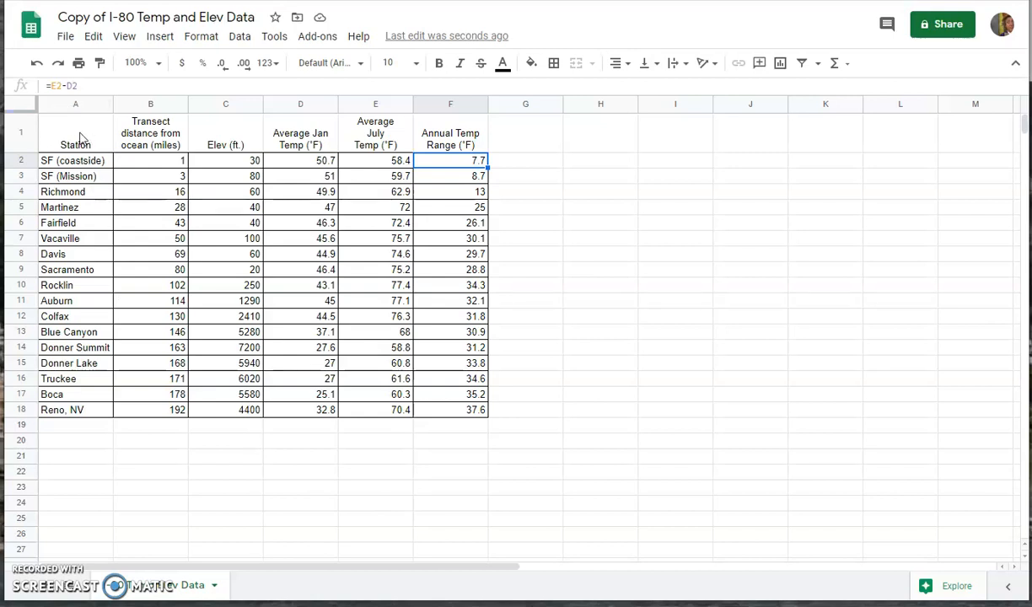
Step: Select A1:E18 and insert a chart of that data
drag(75, 137, 396, 411)
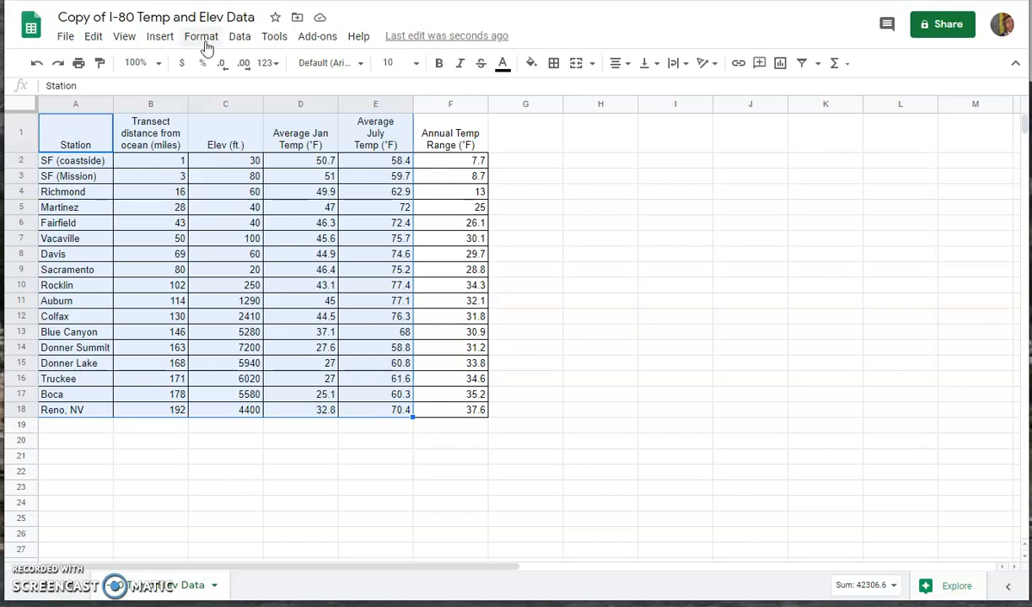
click(158, 39)
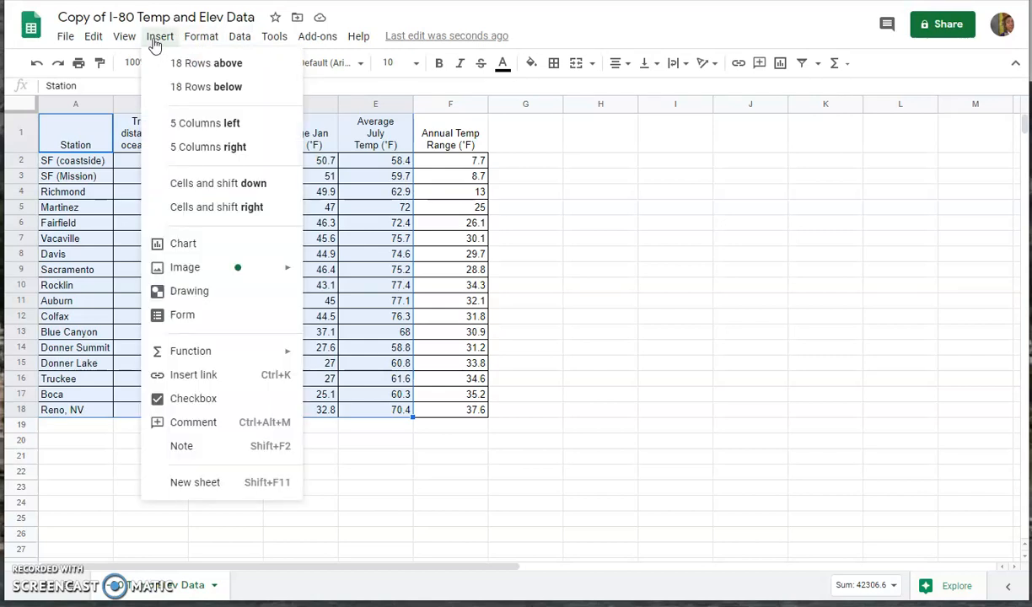
click(178, 247)
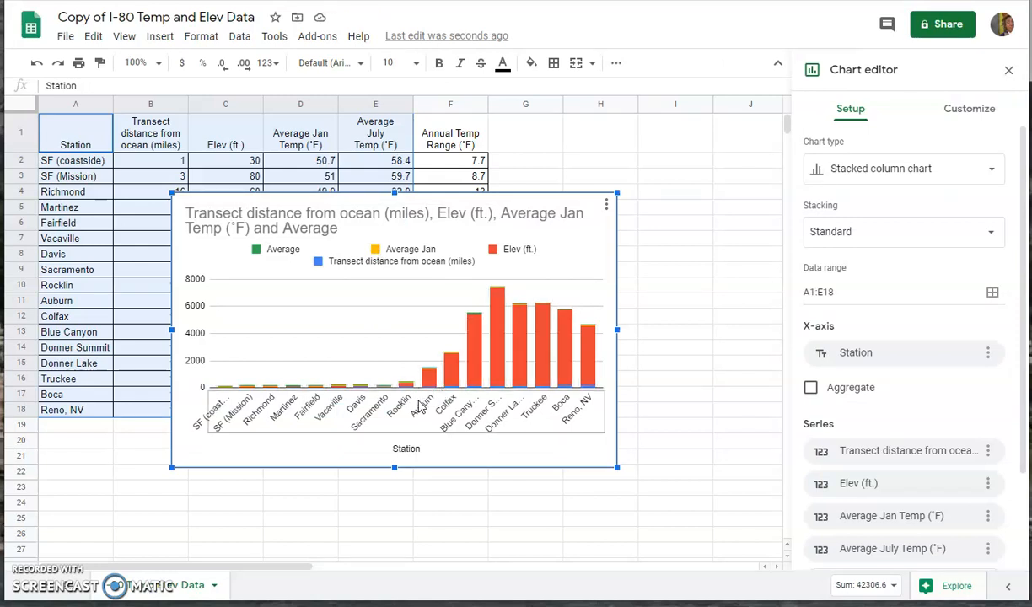
Step: Change the chart type to Line chart
click(993, 172)
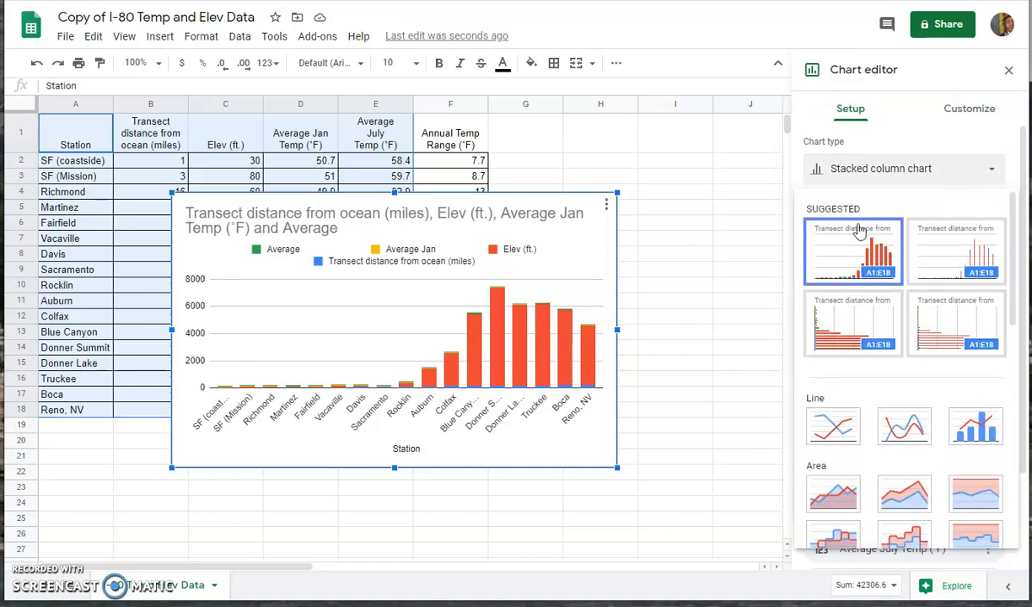
scroll(854, 262, down, 3)
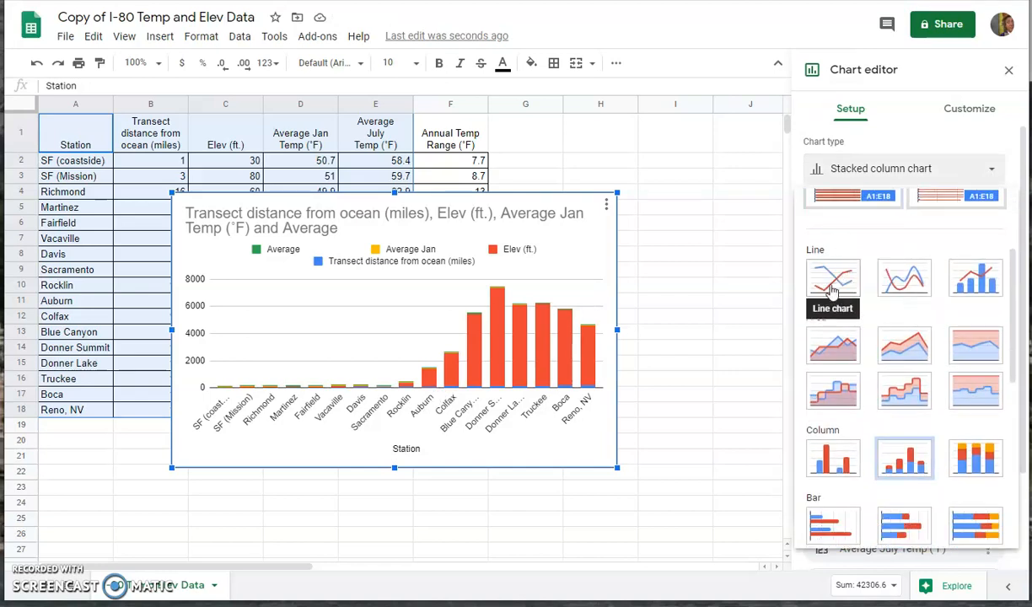
click(834, 291)
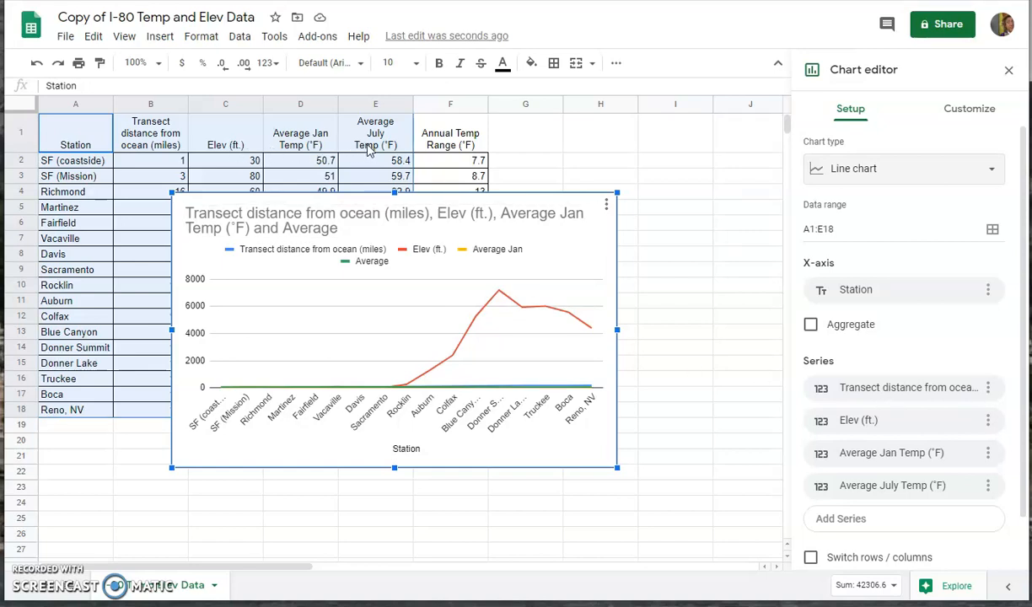
Step: Remove the Transect distance from ocean series from the line chart
click(988, 389)
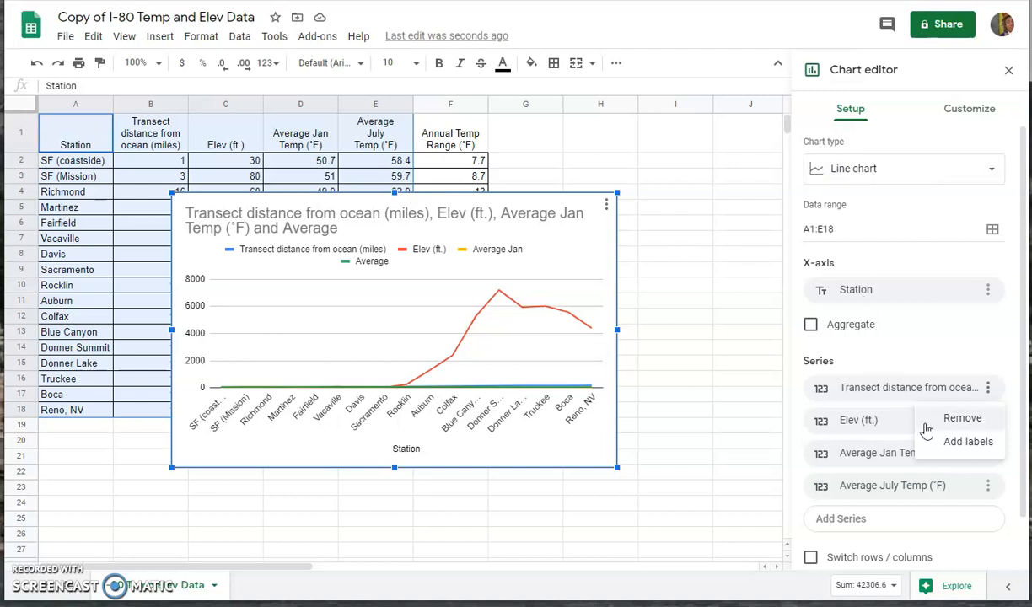
click(962, 418)
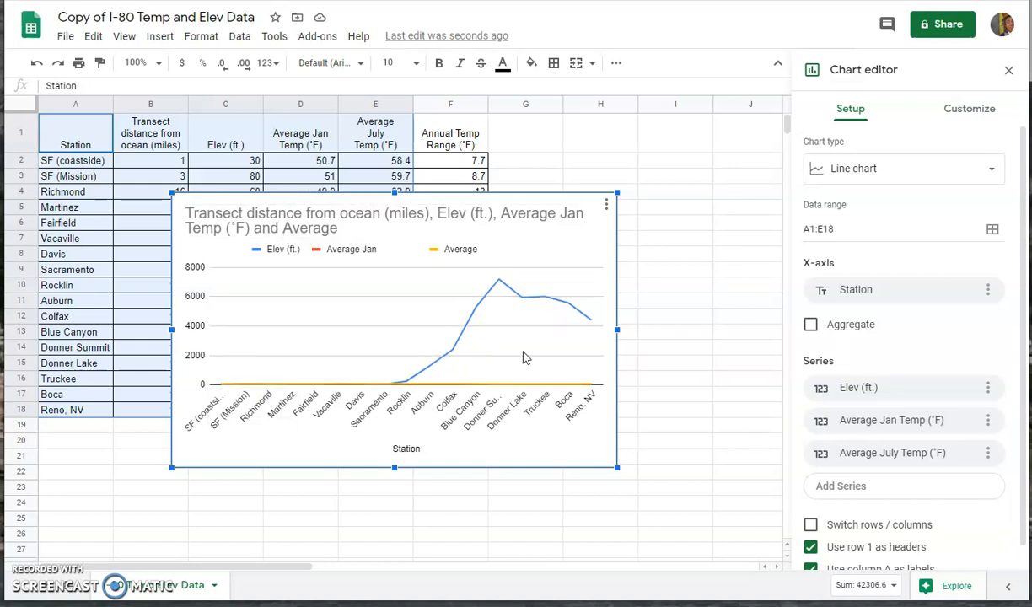
click(971, 111)
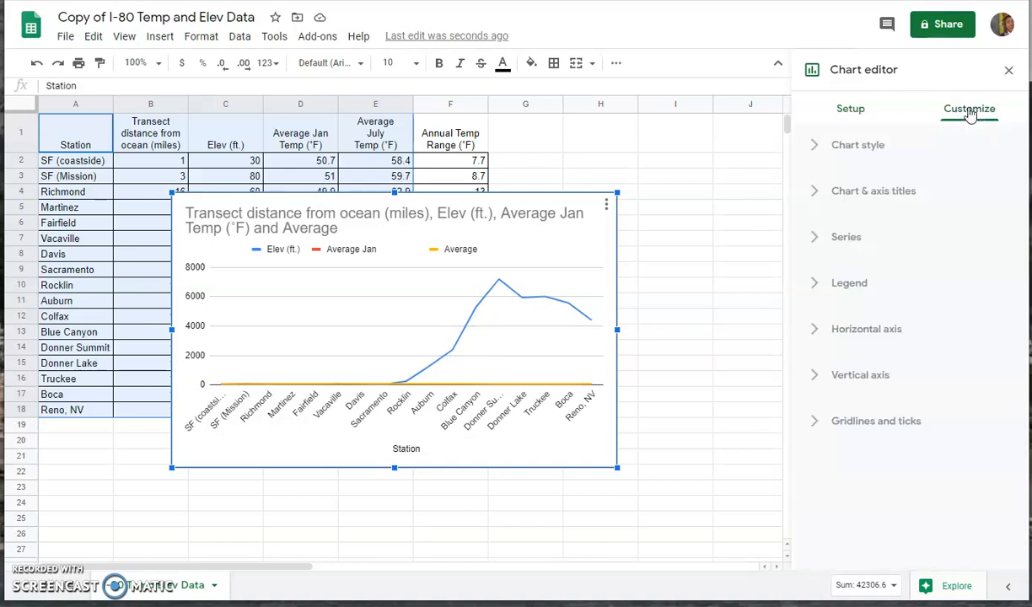
Step: Put the Elev (ft.) series on the right axis and colour it black
click(816, 239)
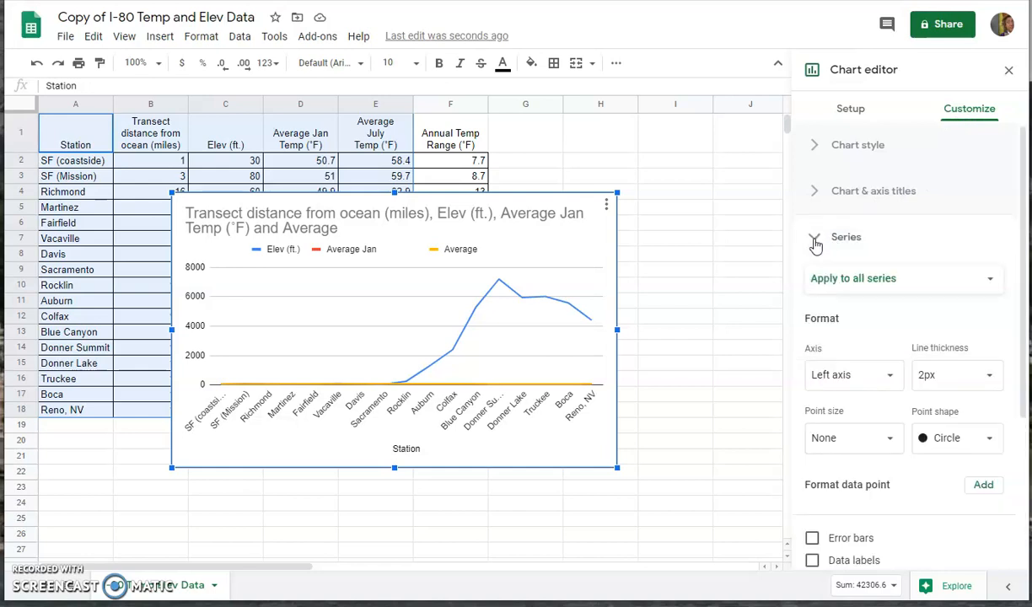
click(860, 285)
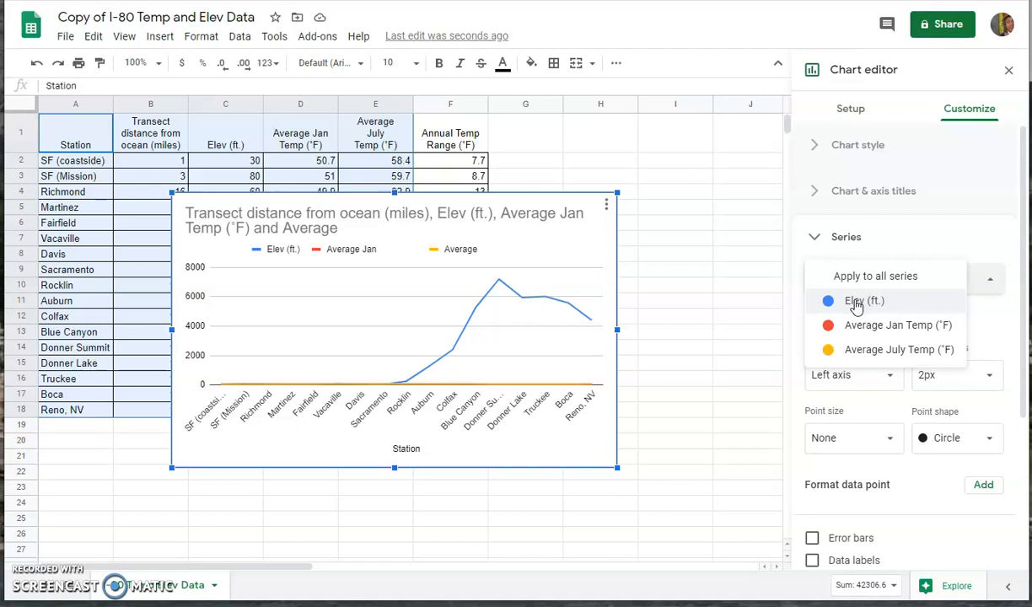
click(858, 304)
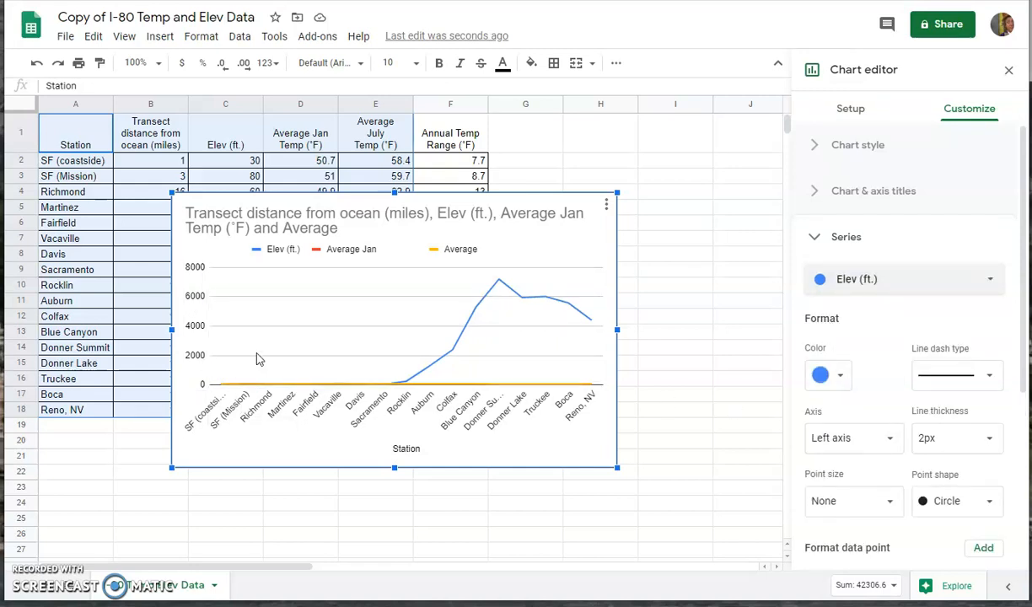
click(890, 440)
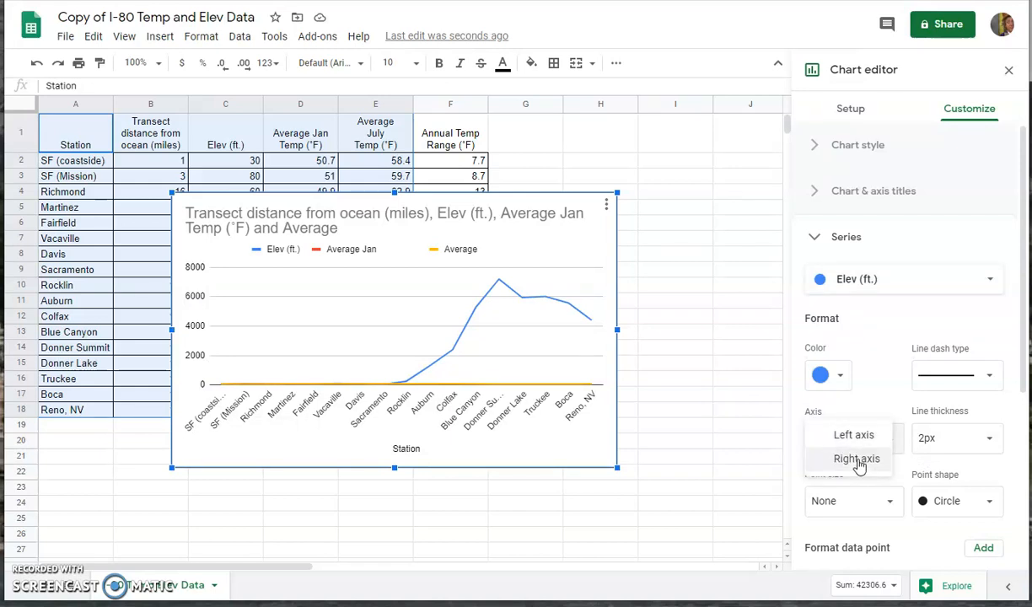
click(859, 459)
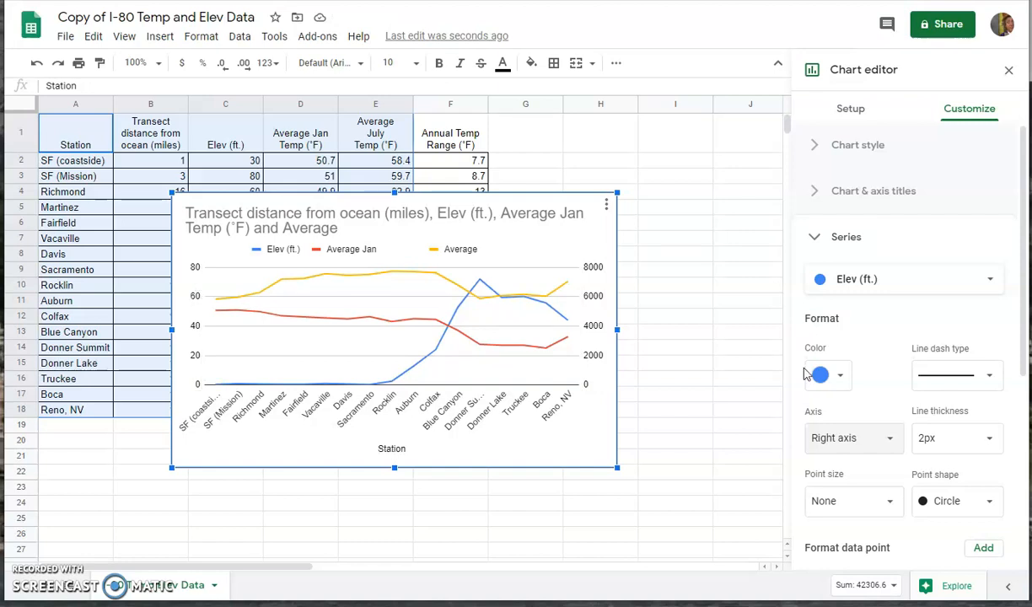
click(838, 377)
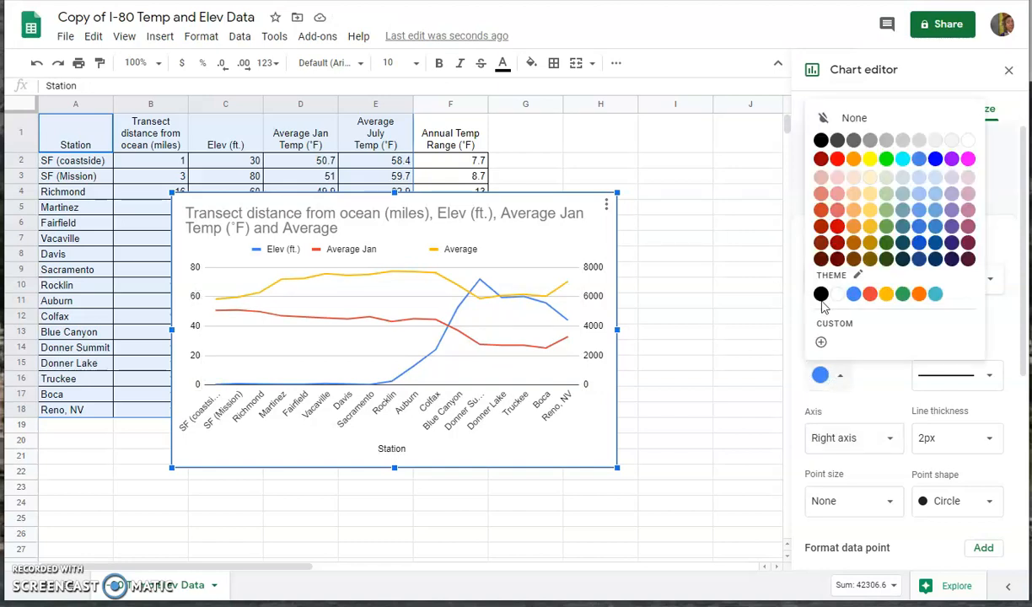
click(821, 295)
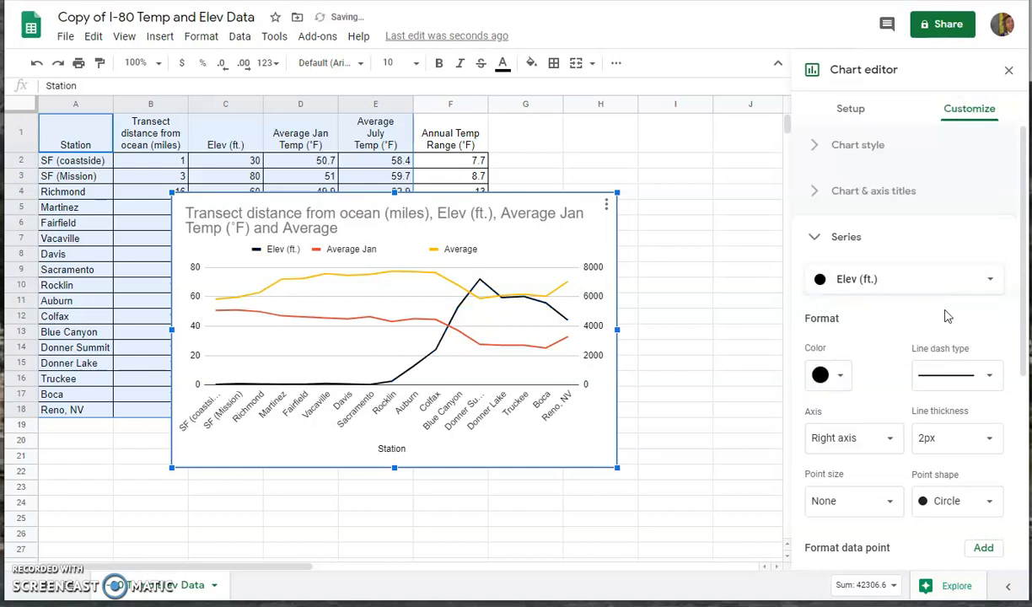
Step: Colour the Average Jan Temp line blue and the Average July Temp line red
click(986, 283)
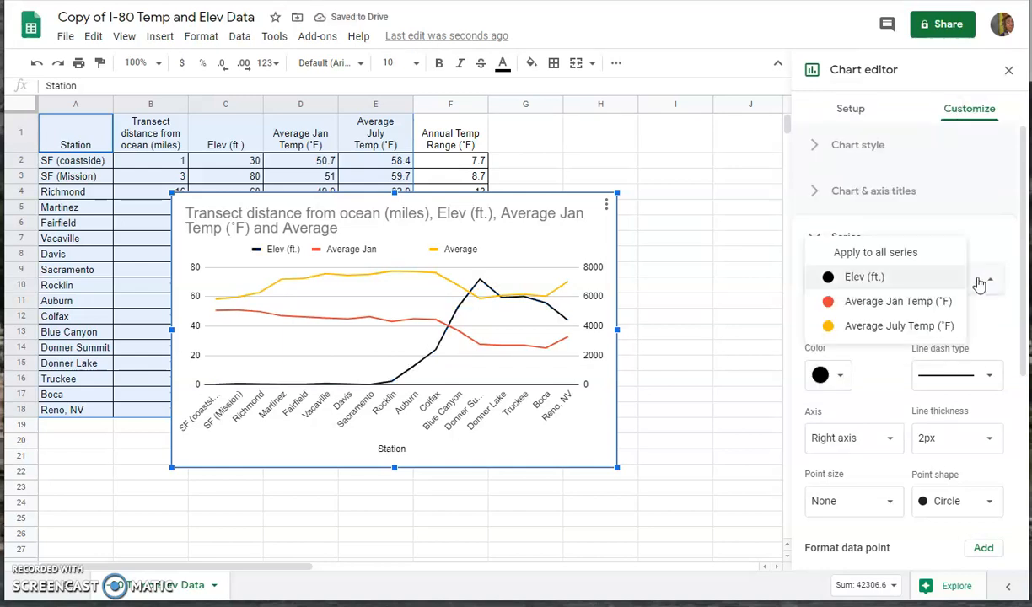
click(868, 310)
click(837, 382)
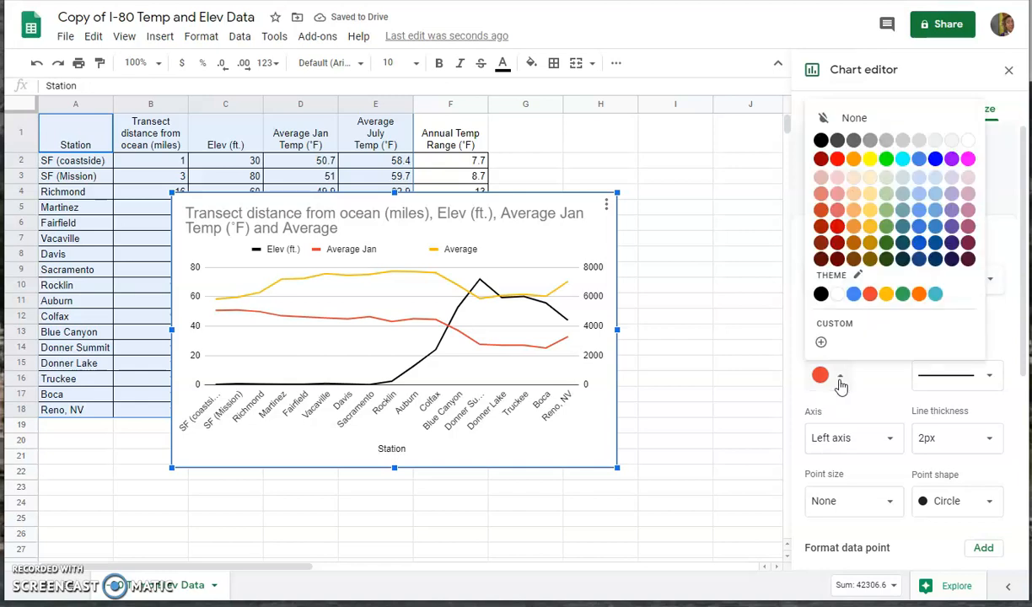
click(854, 294)
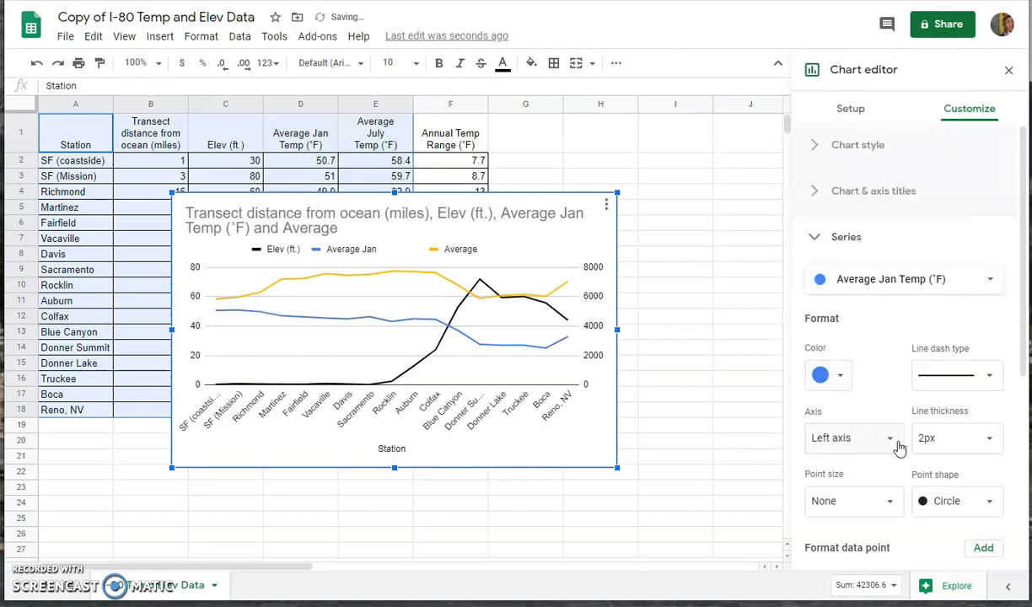
click(992, 285)
click(865, 310)
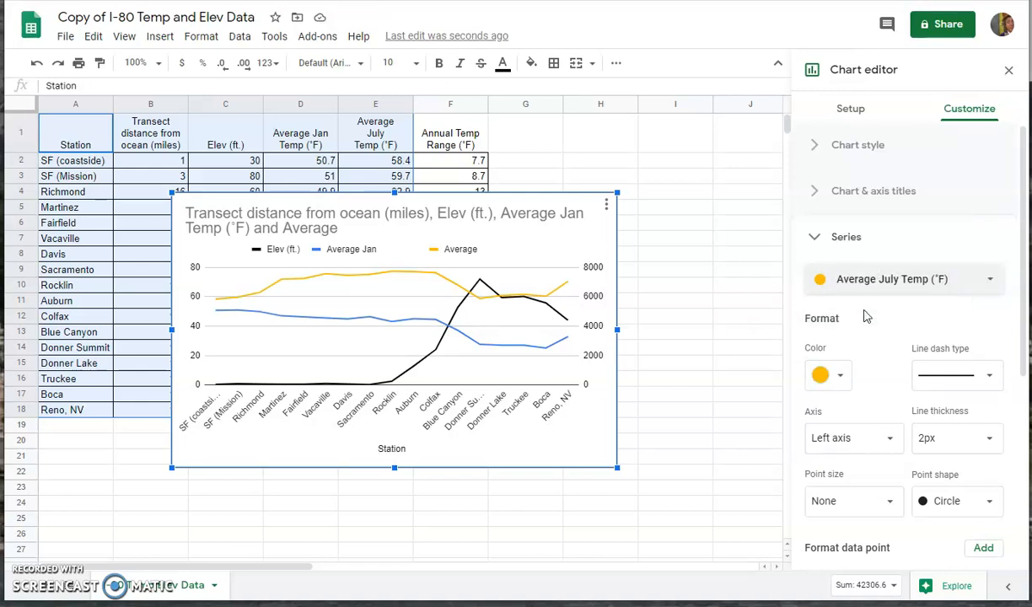
click(841, 380)
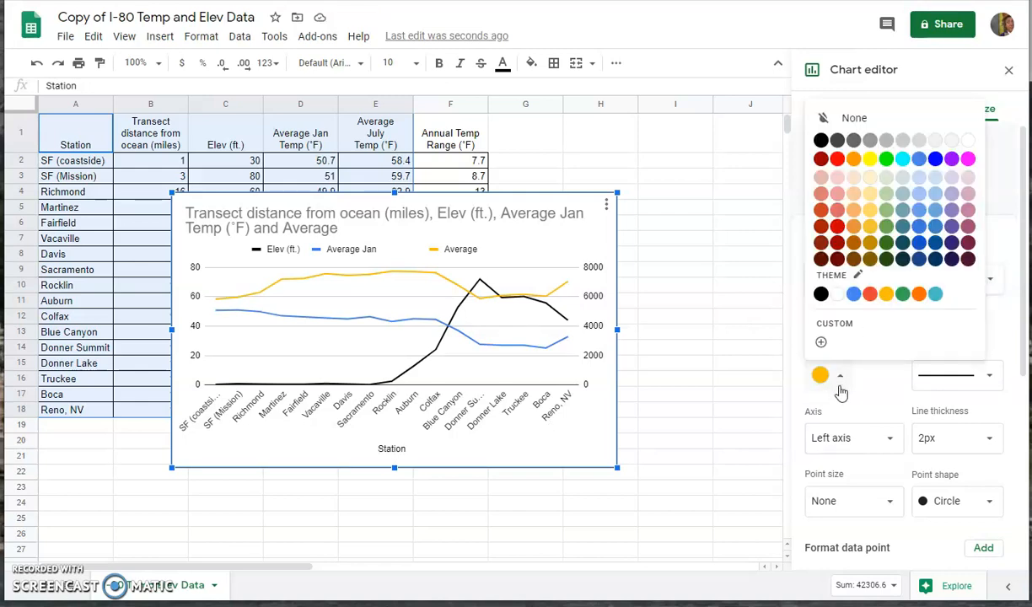
click(870, 294)
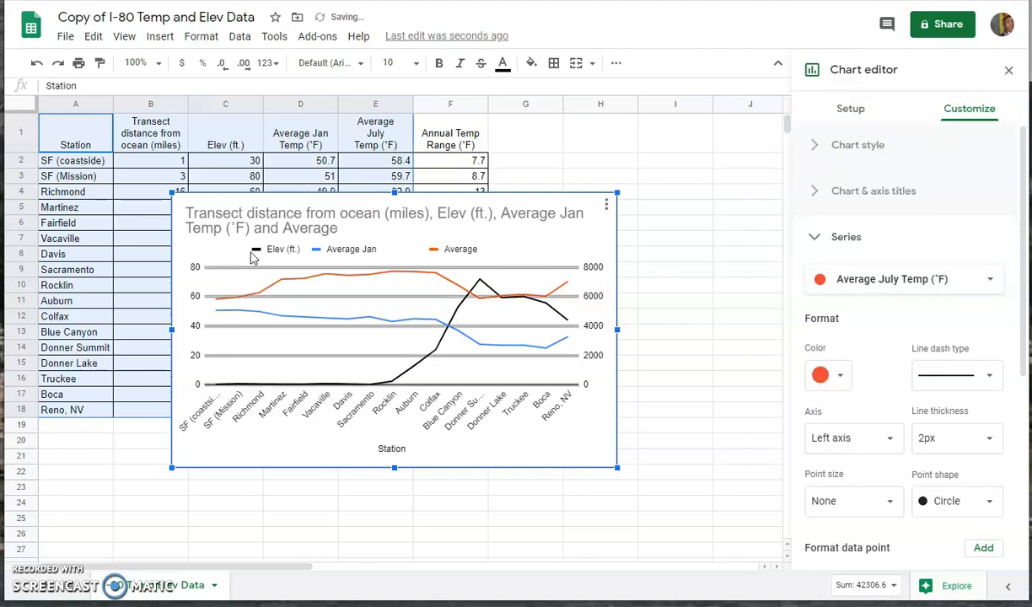
Step: Retitle the chart 'Elevation and Temp Chart'
click(279, 234)
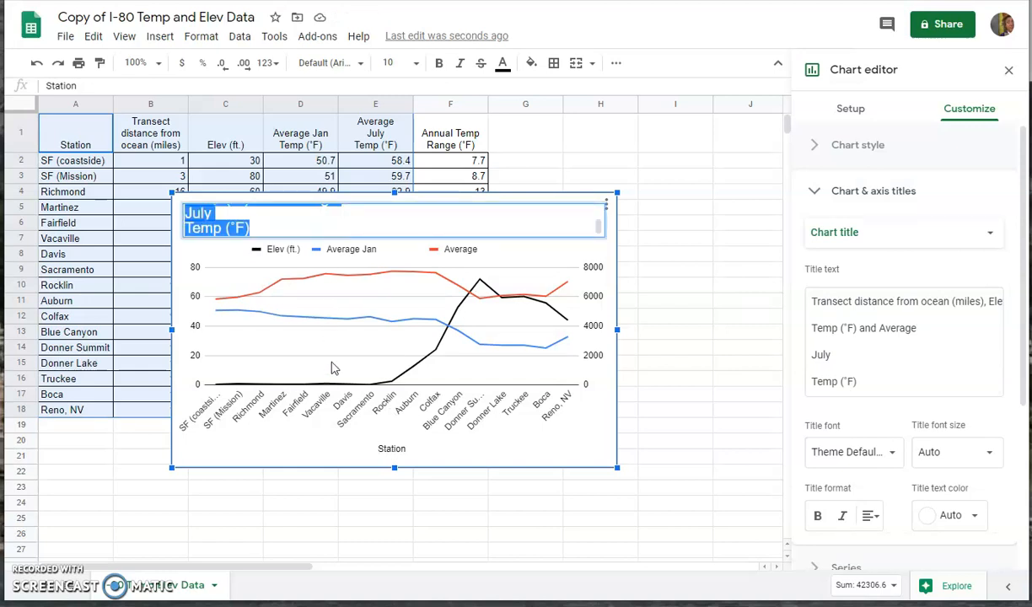
key(BackSpace)
text(Elevation and)
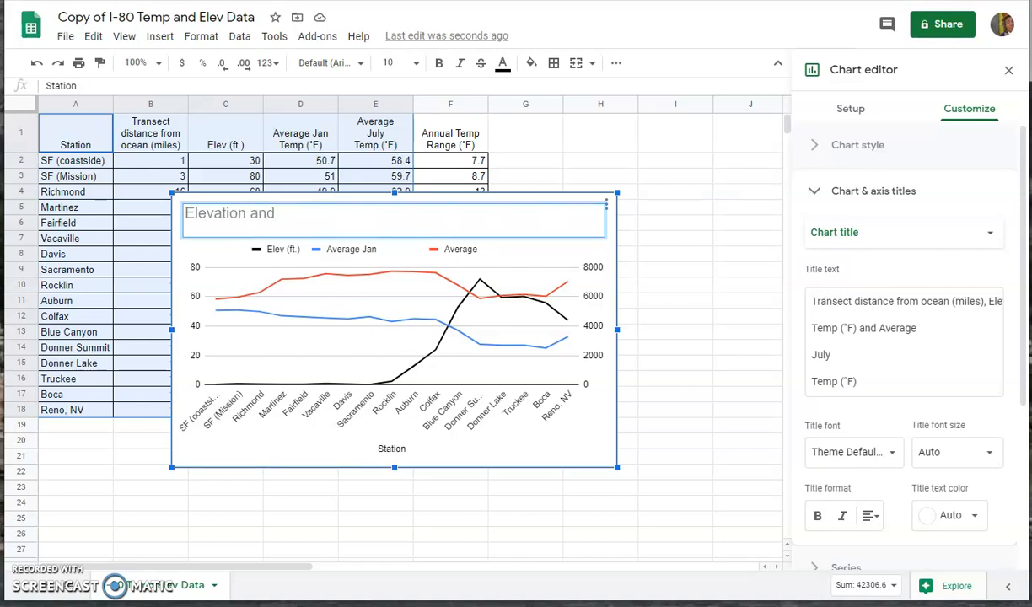
text( Temp Chart)
key(Return)
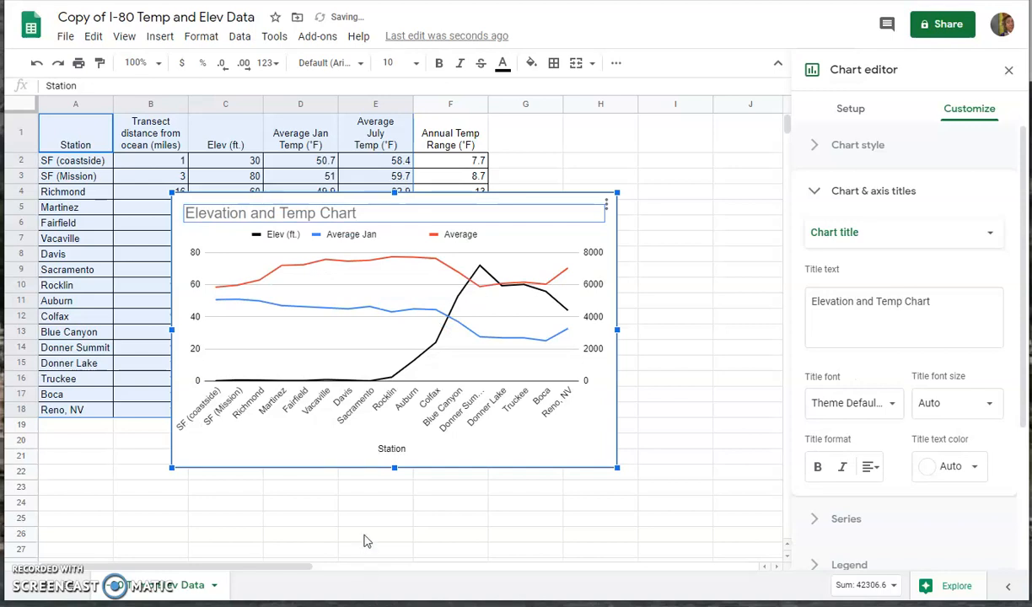
Step: Rename the legend entries to 'Jan temp' and 'July temp', then deselect the chart
click(366, 240)
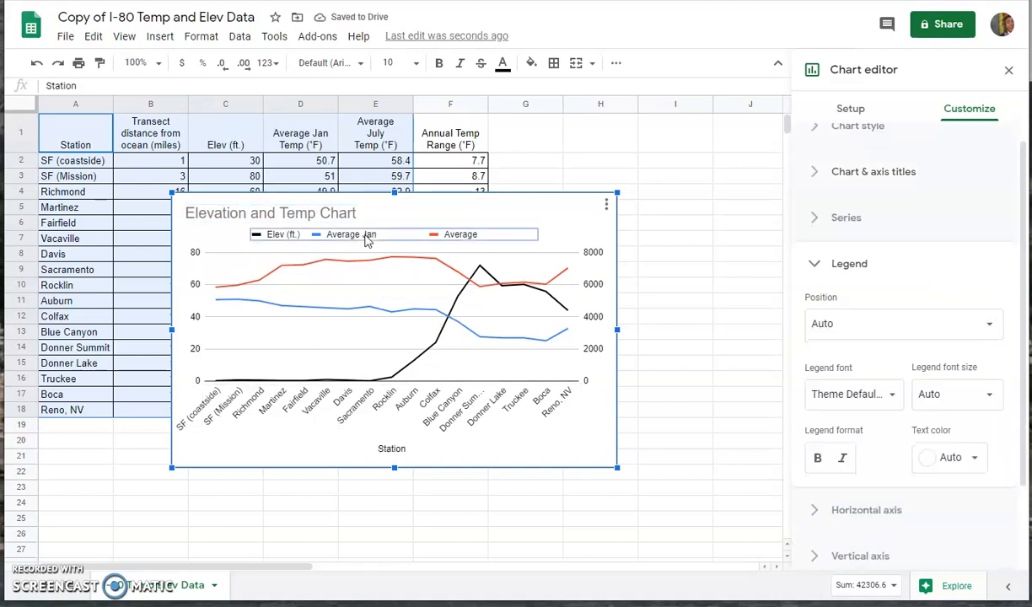
click(367, 236)
click(367, 236)
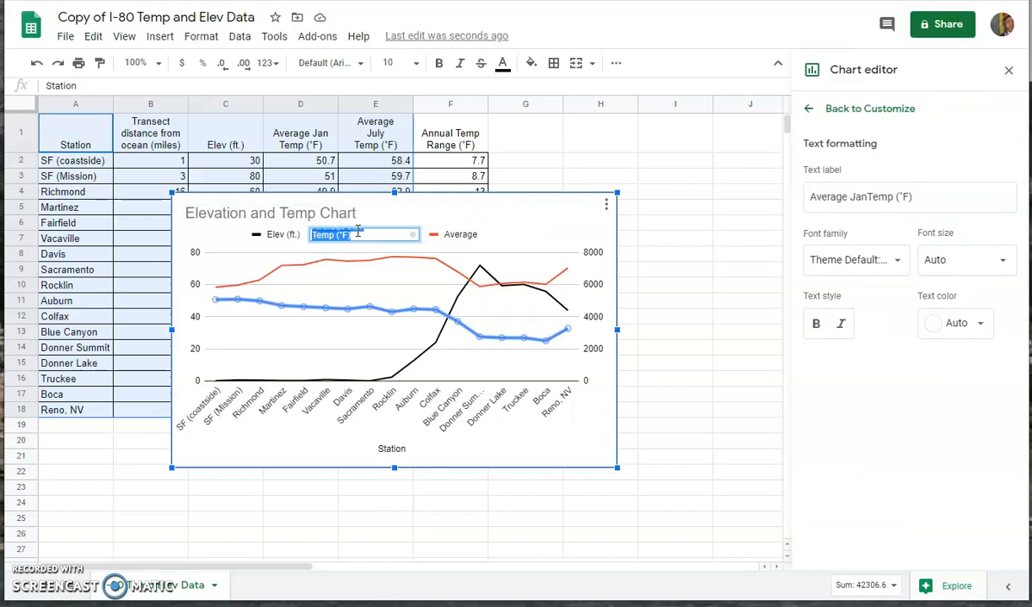
text(Jan temp)
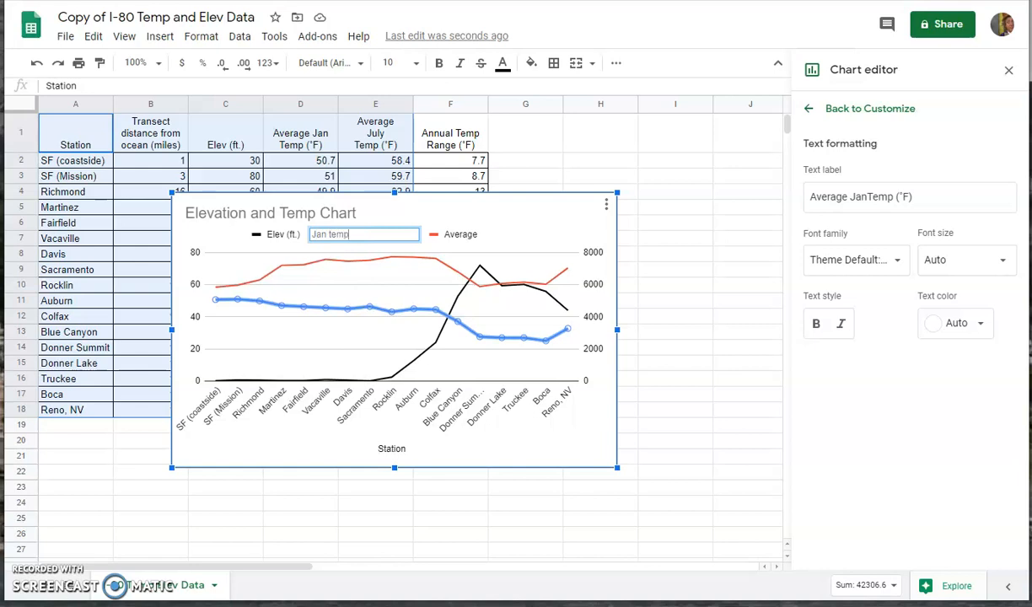
key(Return)
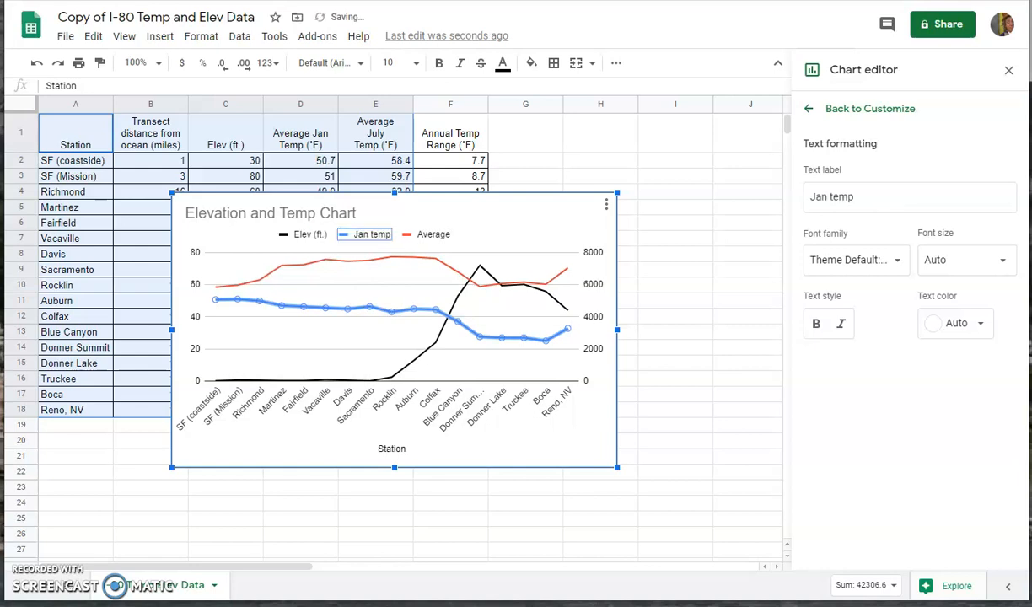
click(435, 239)
click(434, 236)
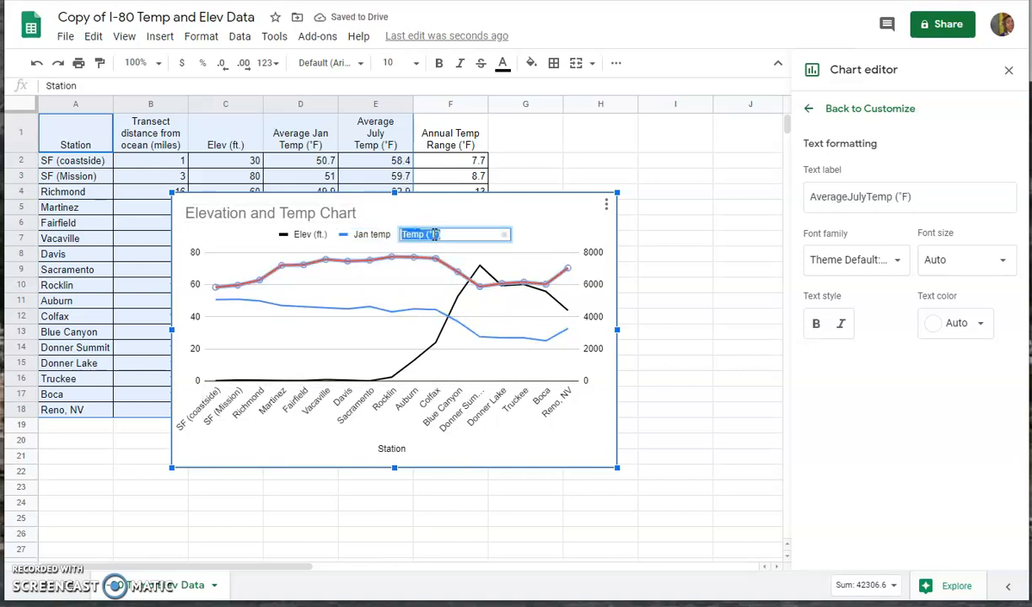
text(July te)
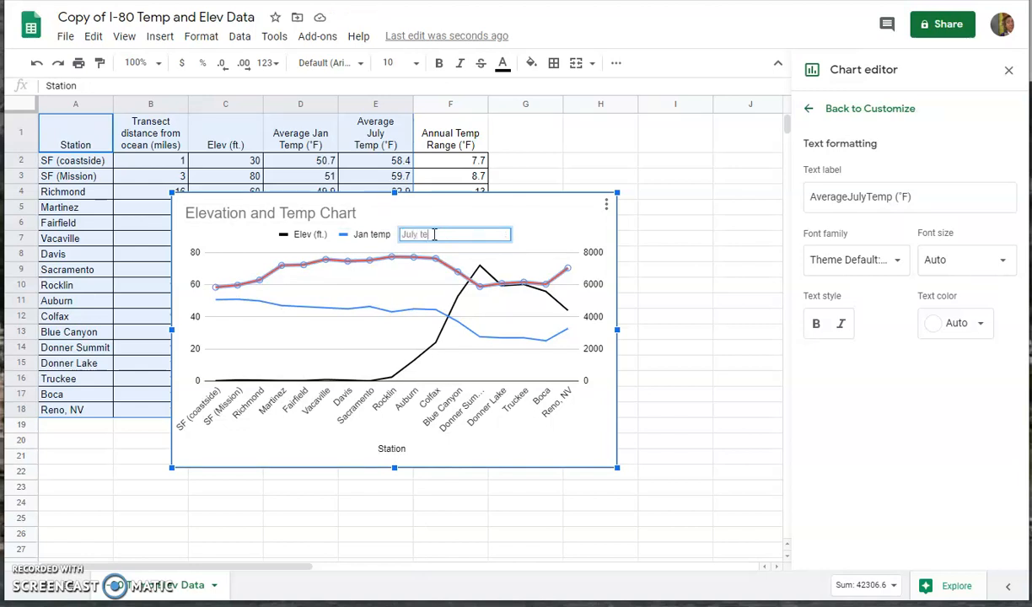
key(Return)
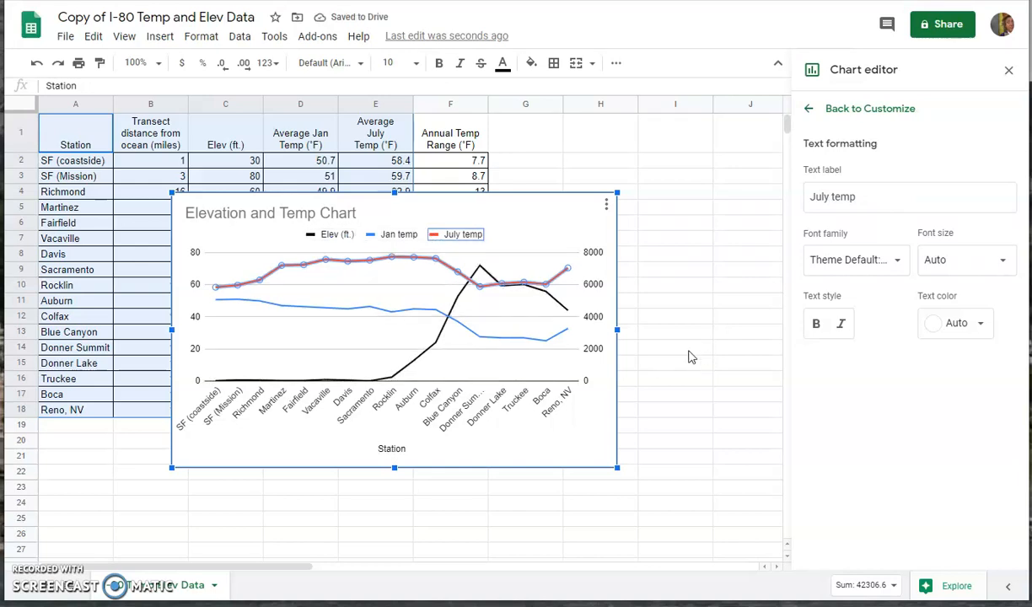
click(663, 347)
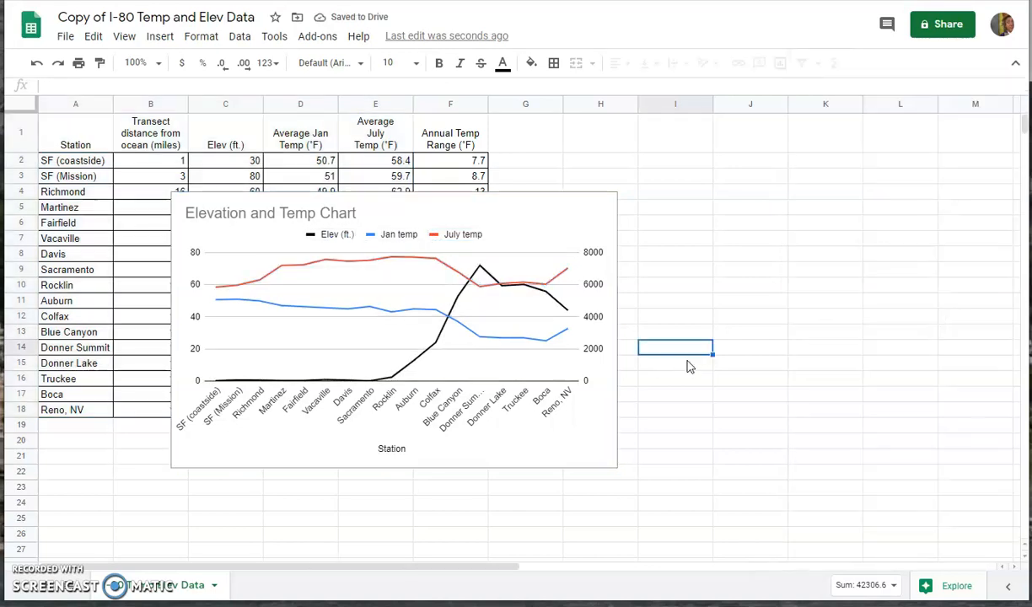
Step: Copy the Elevation and Temp Chart with Copy chart from its three-dot menu
click(418, 209)
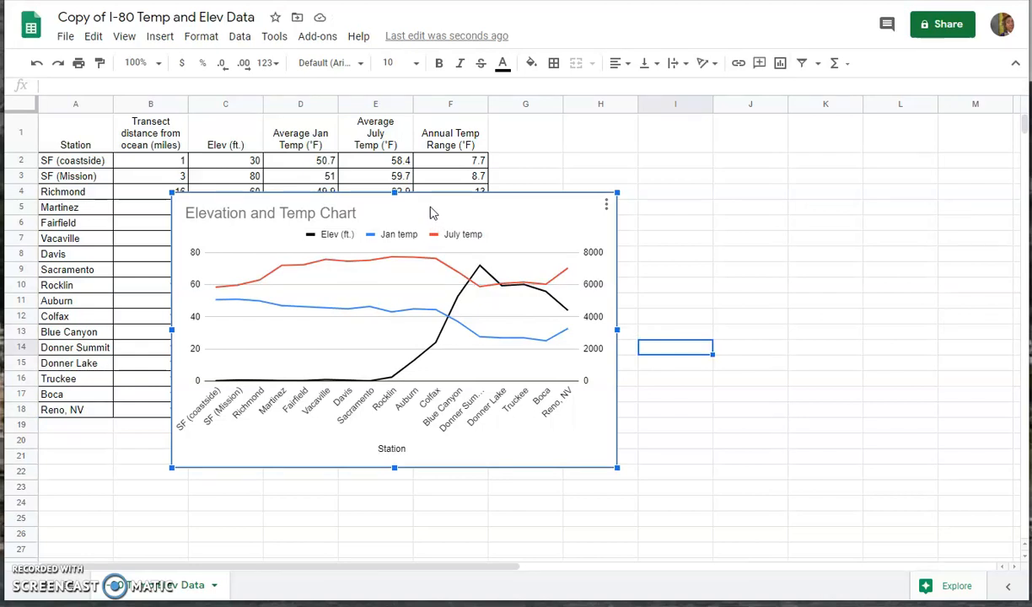
click(606, 205)
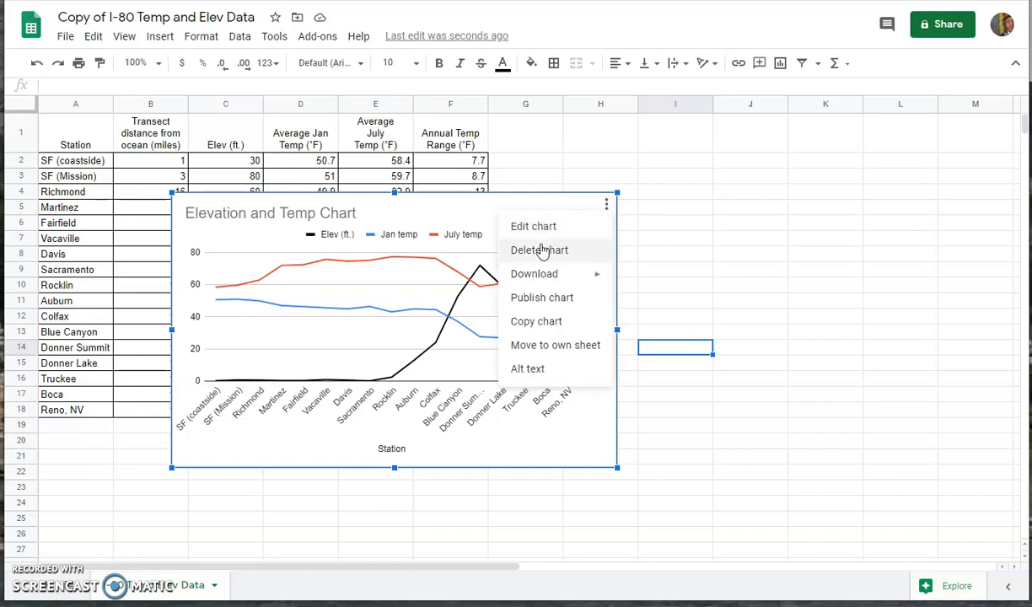
click(537, 323)
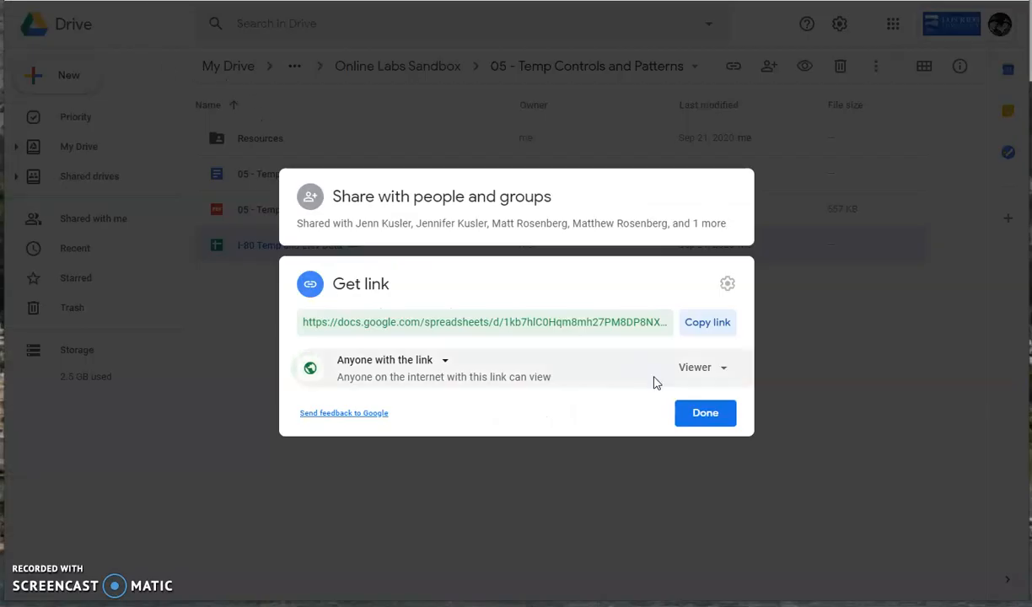
Step: Create a blank Google Doc in the 05 - Temp Controls and Patterns folder, then re-copy the chart
click(715, 415)
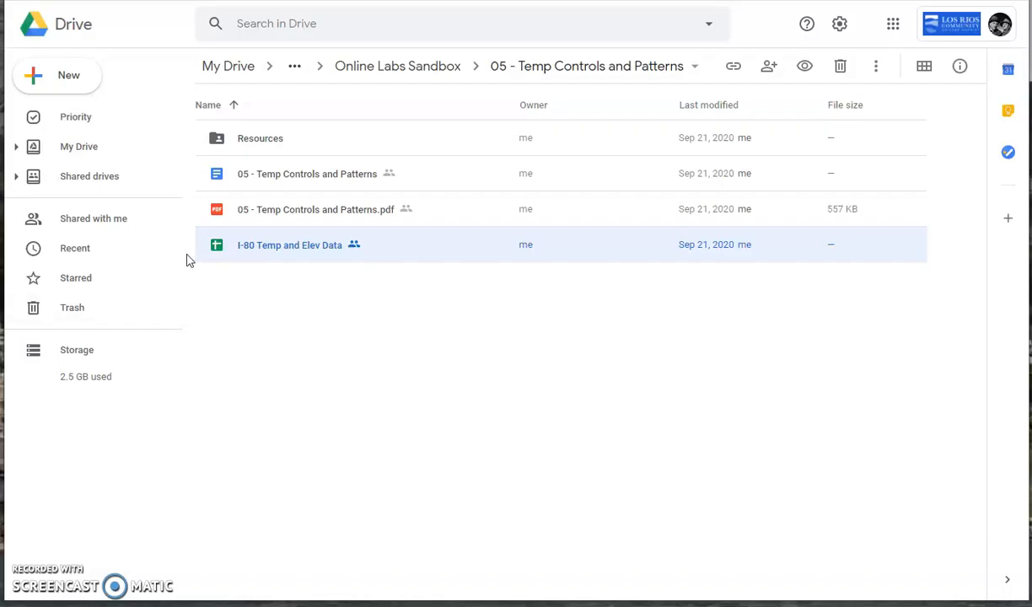
click(57, 81)
click(89, 178)
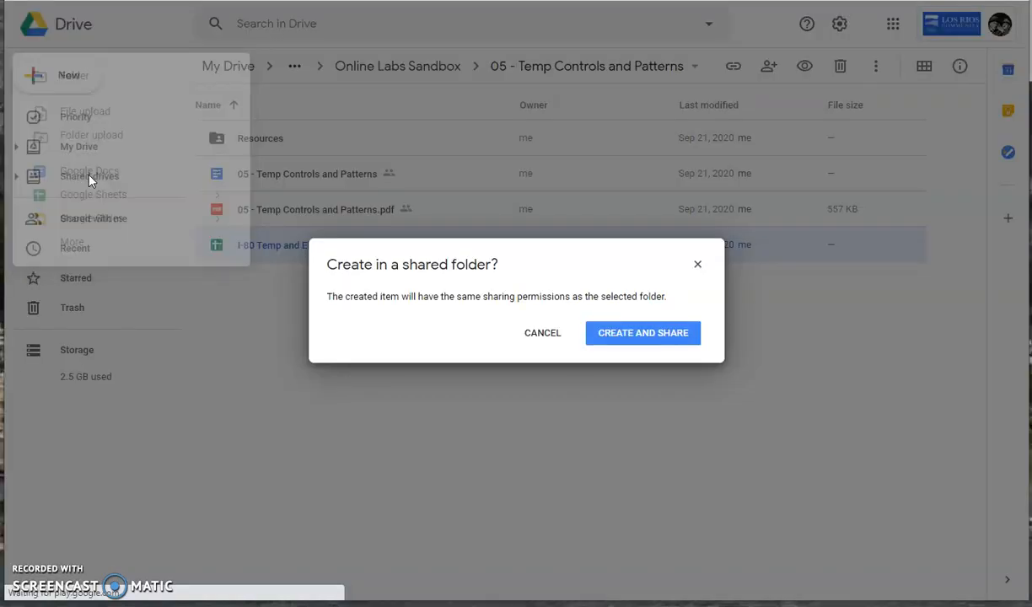
click(641, 338)
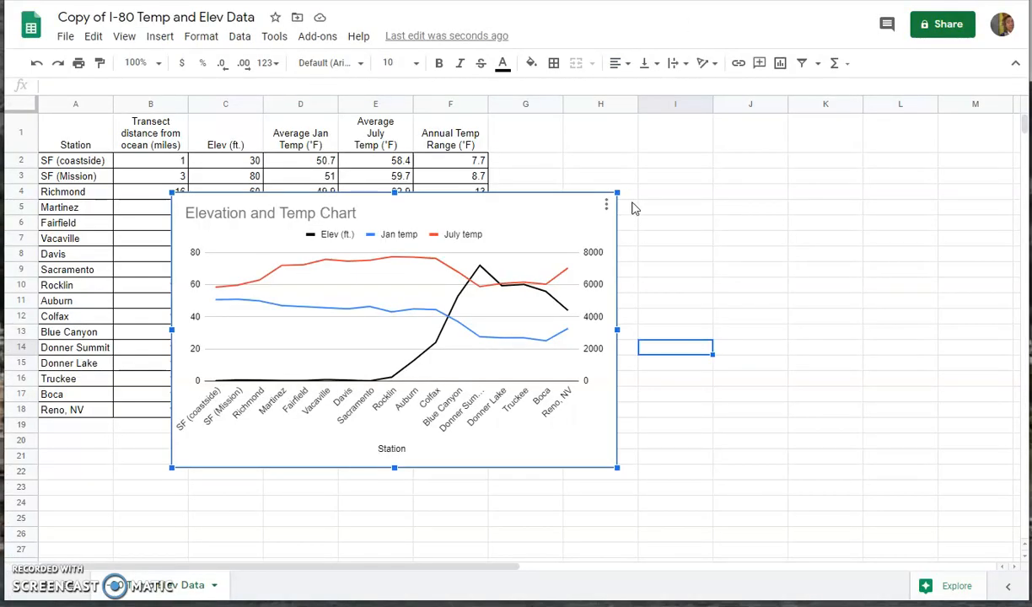
click(607, 205)
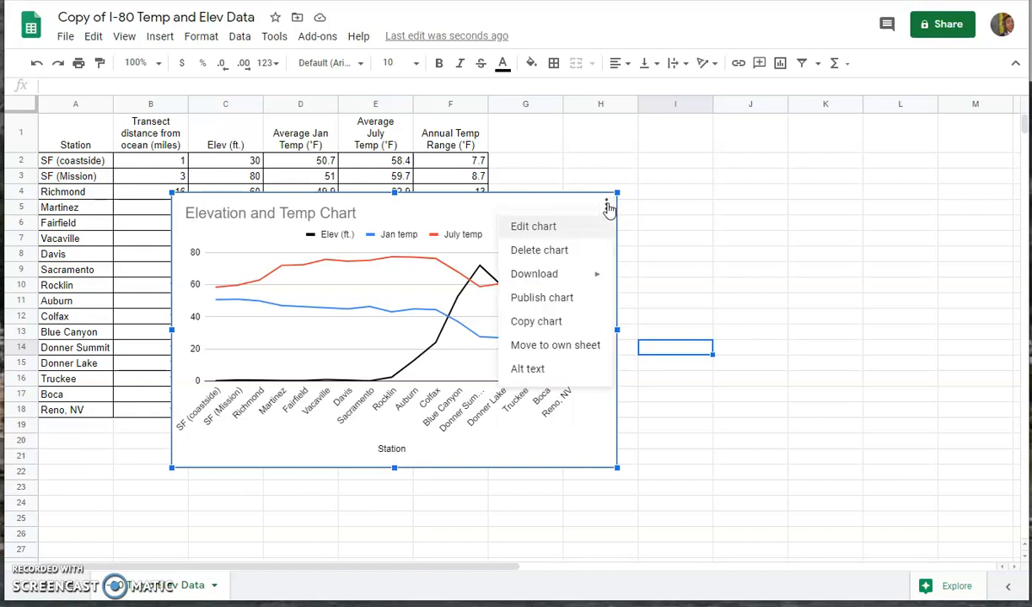
click(538, 322)
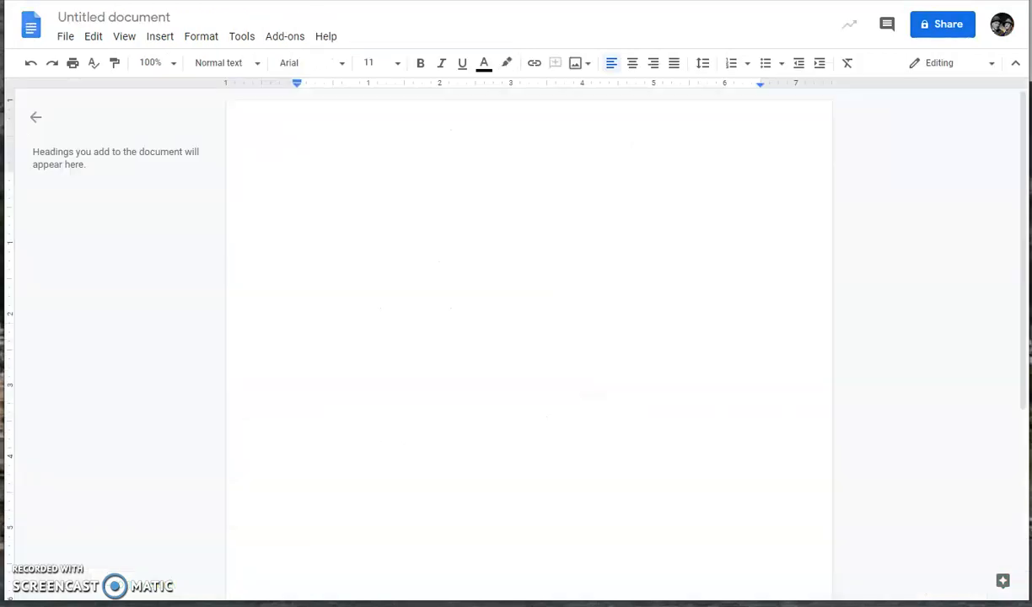
Step: Paste the copied chart into the blank Untitled document using Edit > Paste
right_click(309, 191)
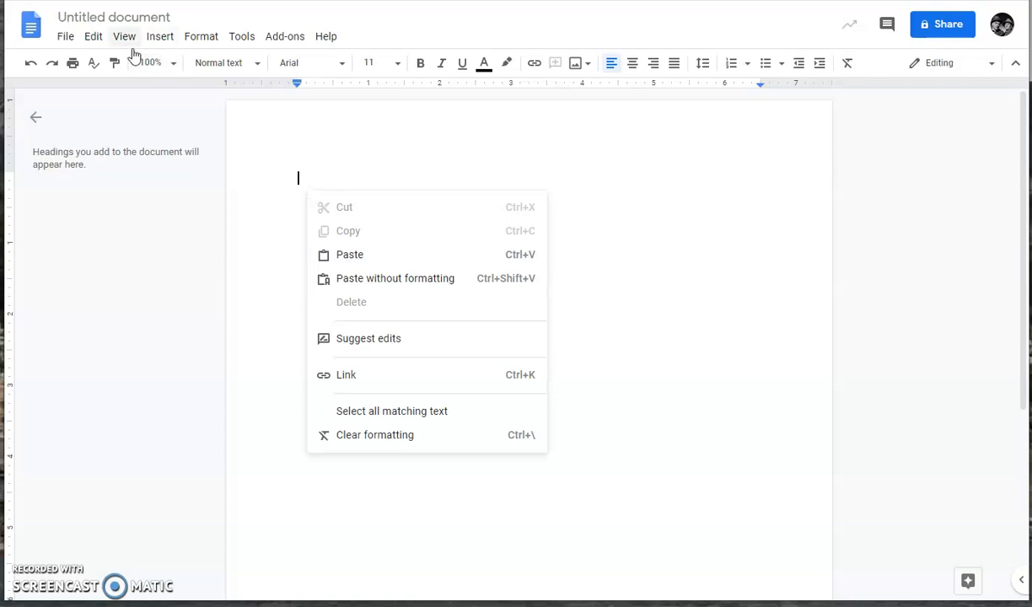
click(94, 38)
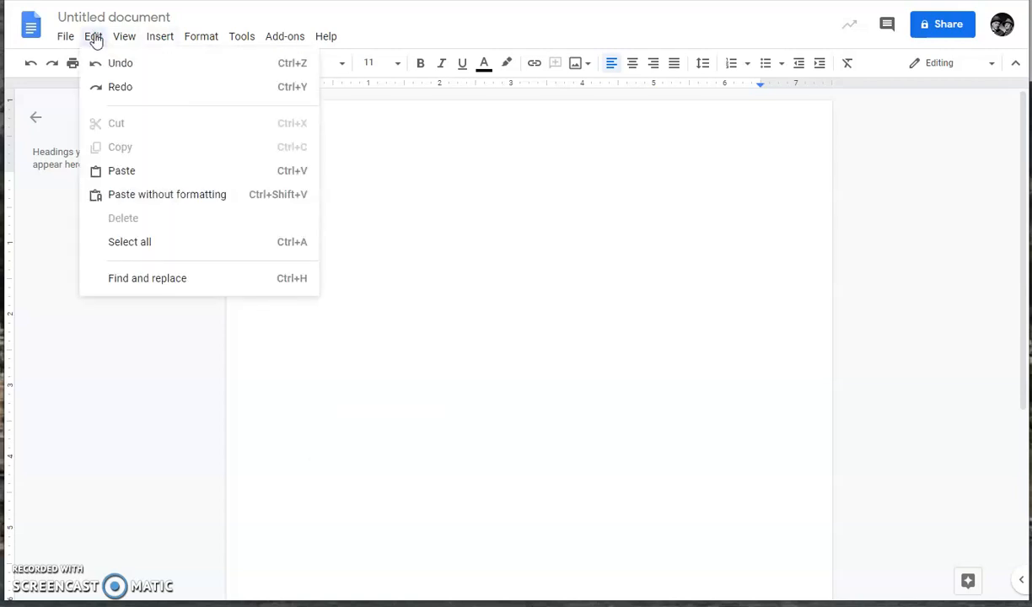
click(110, 174)
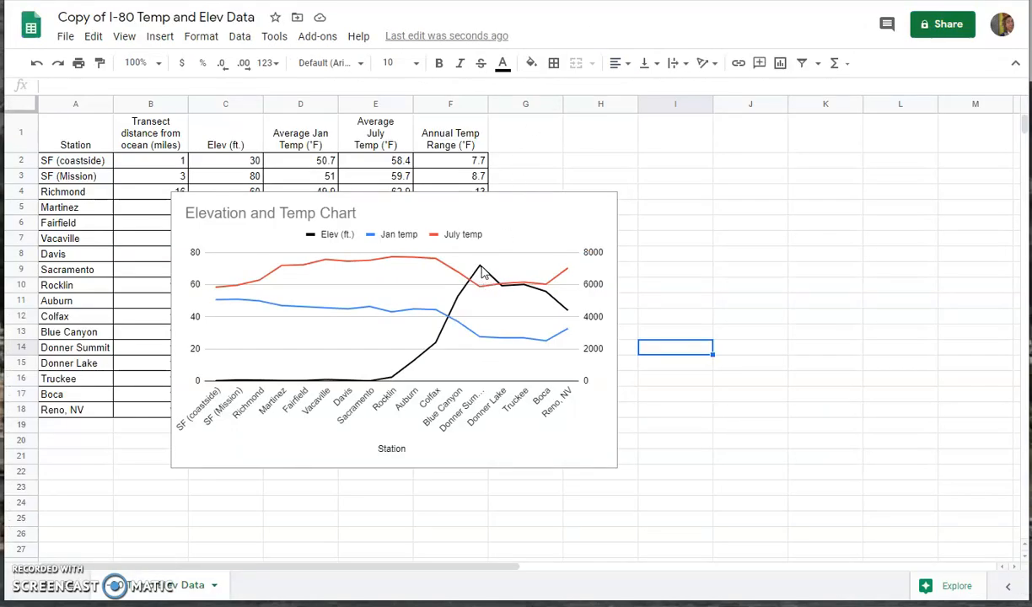
Step: Read the chart's line values, such as Donner Summit's 7200 elevation
click(480, 270)
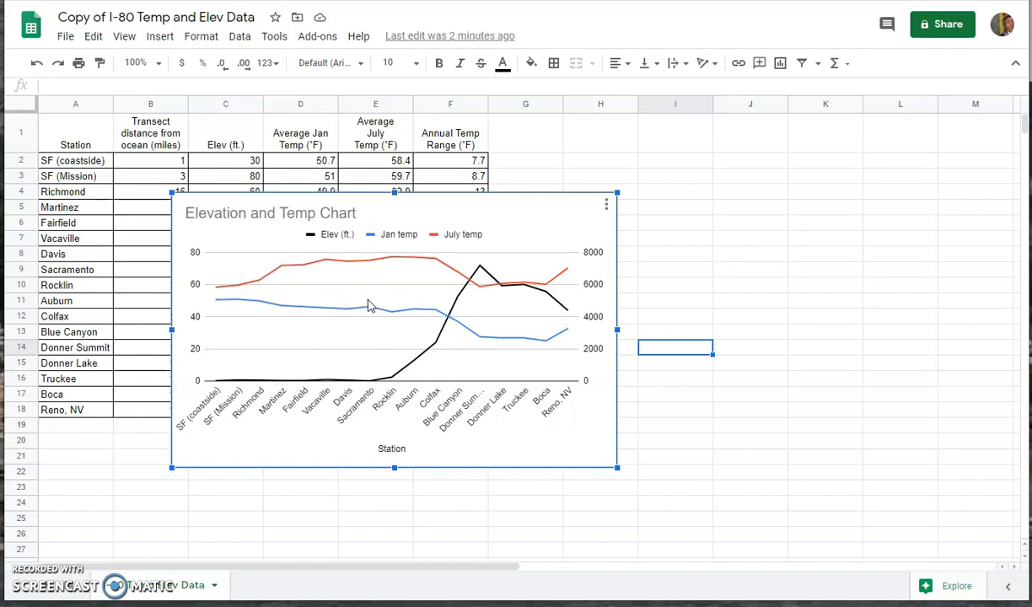
mouse_move(371, 311)
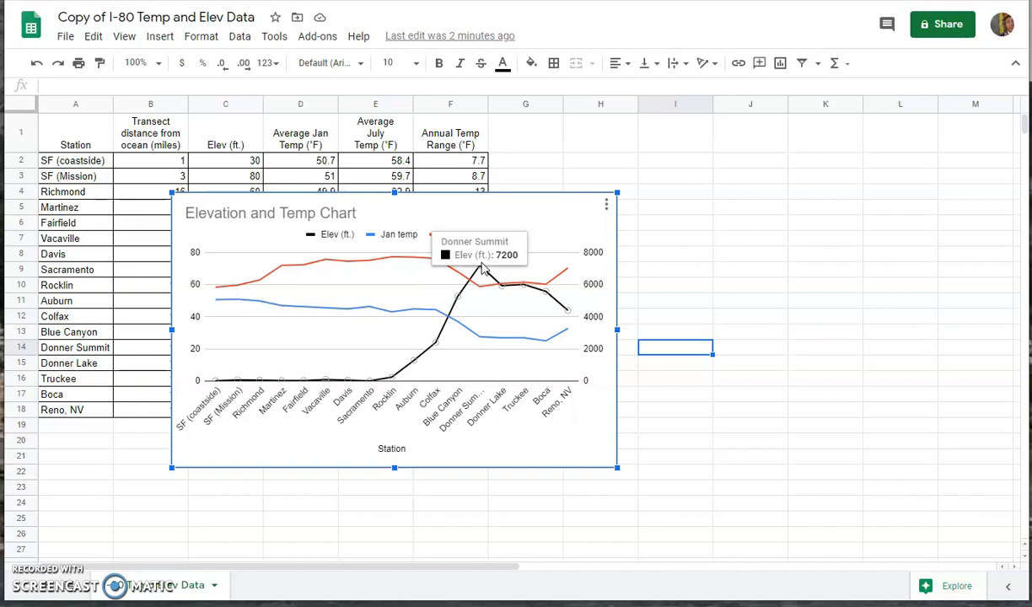
mouse_move(483, 293)
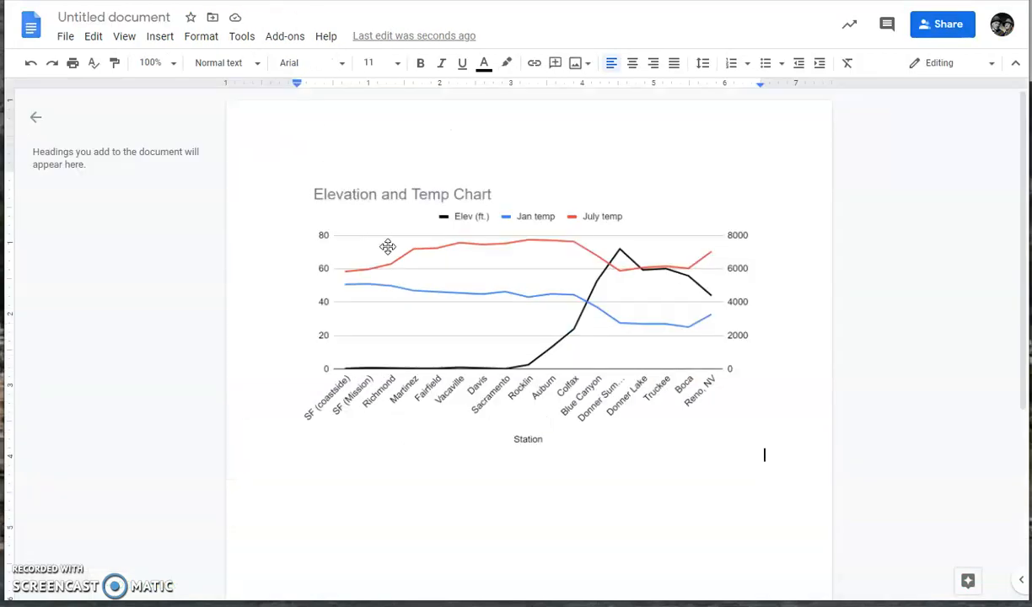
Step: Select the pasted chart in the document, then return to the spreadsheet
click(408, 257)
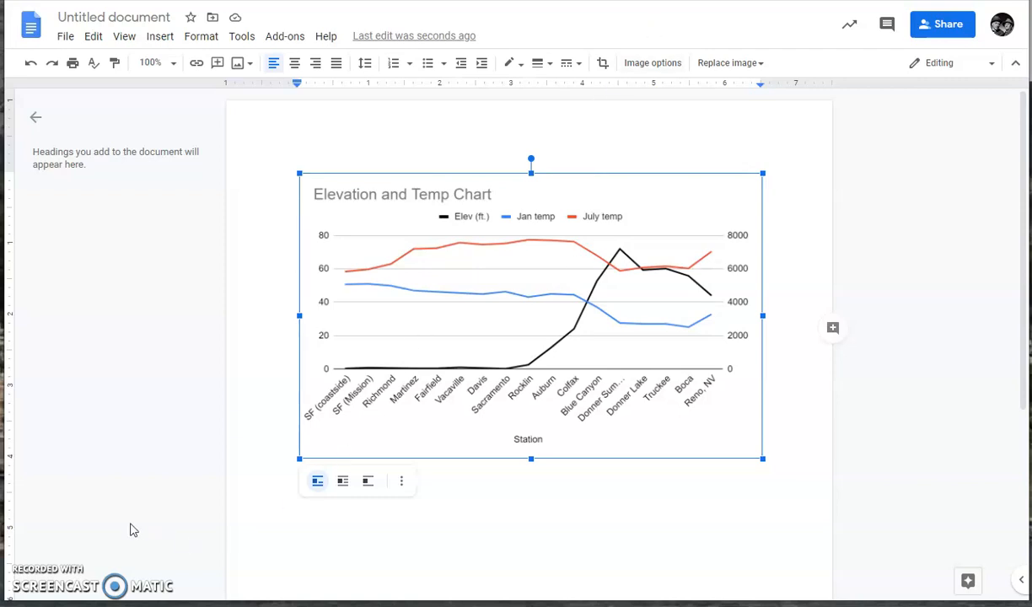
key(ctrl+shift+Tab)
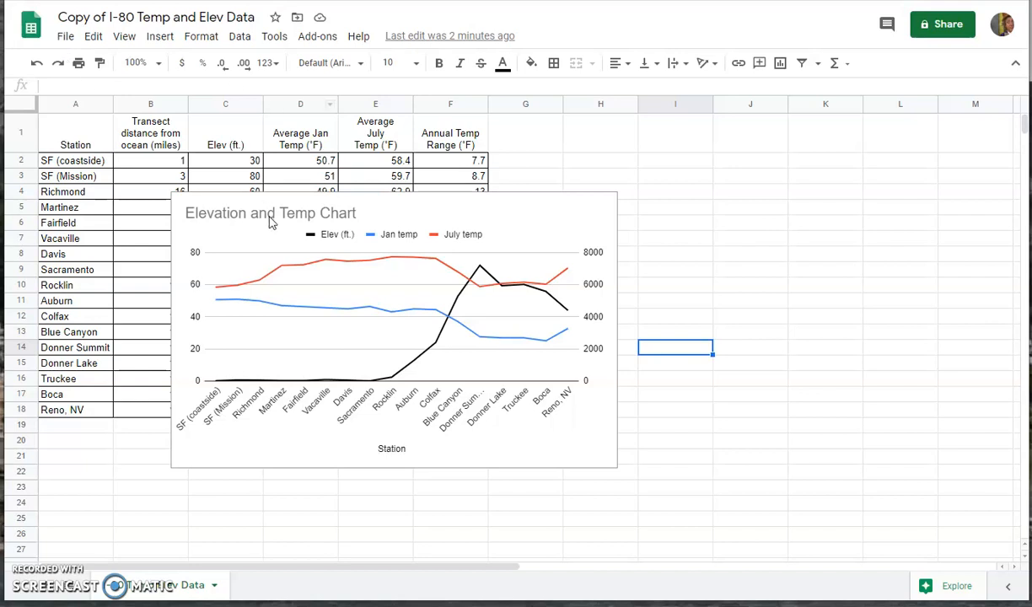
Step: Check cell F2's formula, then drag the chart over columns G–L, uncovering A1:F18
click(461, 166)
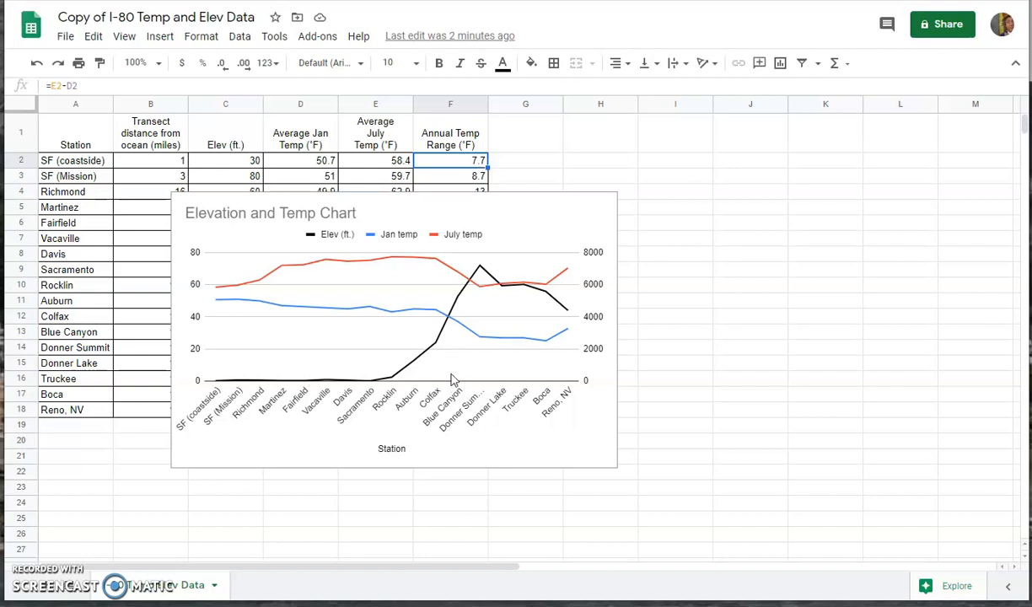
click(295, 214)
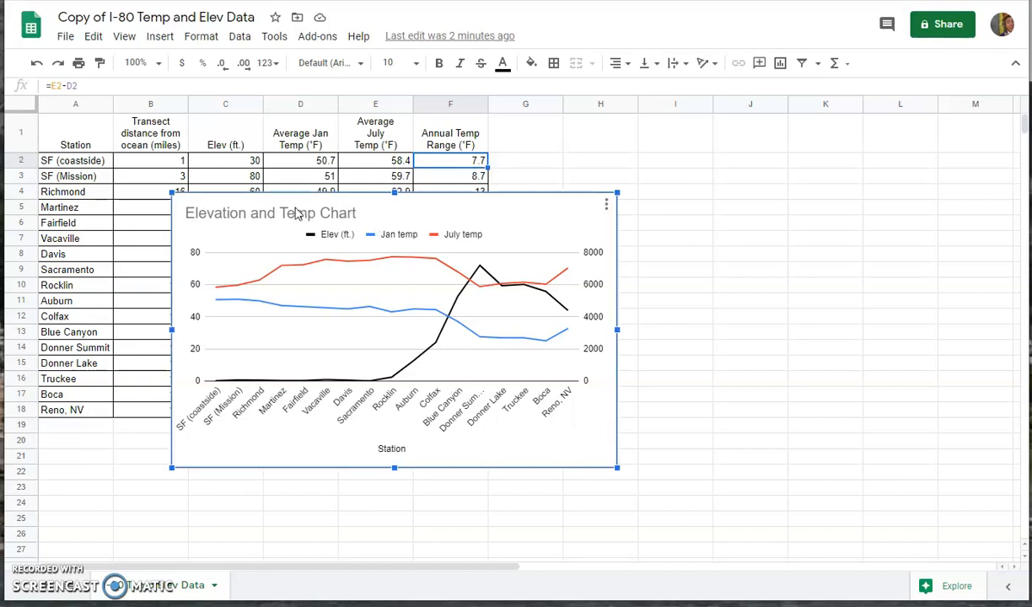
drag(298, 210, 644, 159)
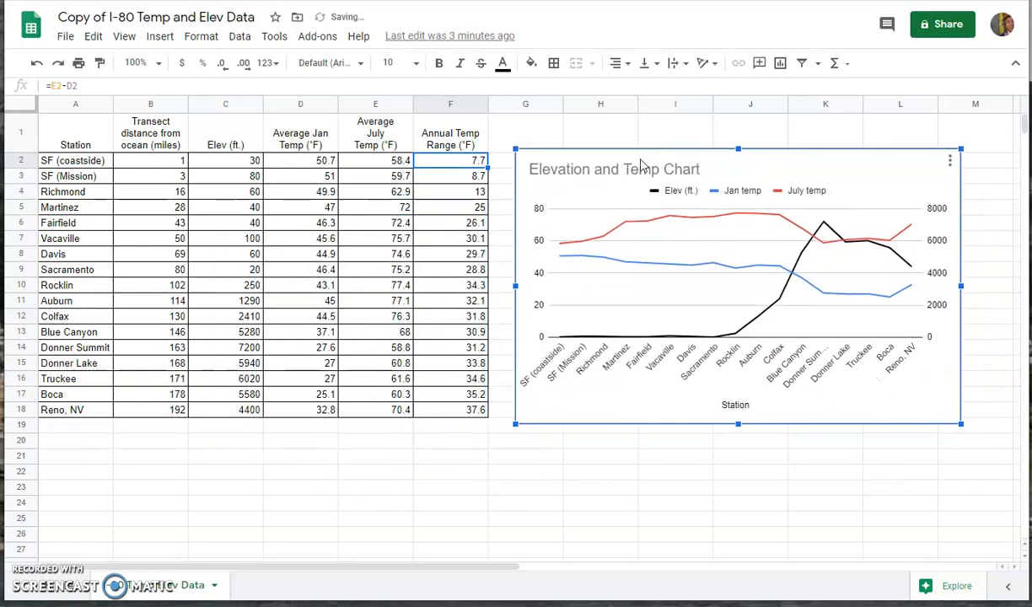